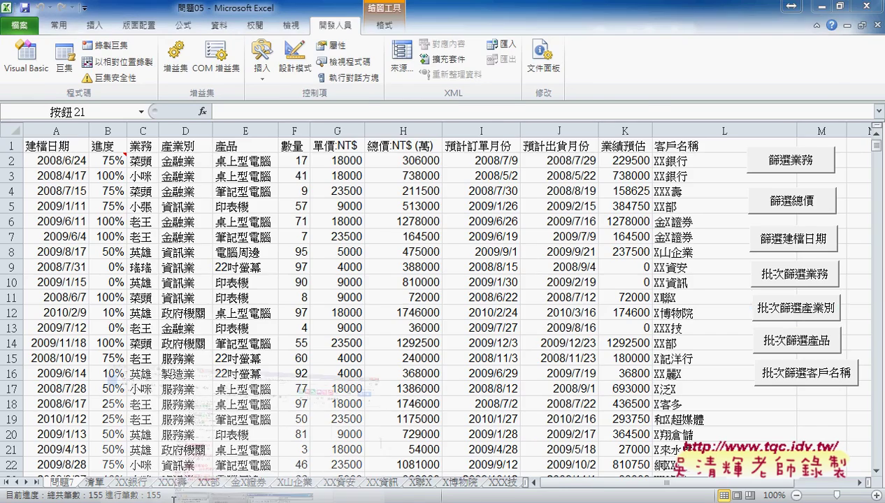
# Bring up the code document and scroll up to the Sub 批次篩選 header.
pyautogui.hotkey('alt', 'Tab')
pyautogui.scroll(5, 250, 346)
pyautogui.scroll(7, 250, 346)
pyautogui.scroll(1, 250, 346)
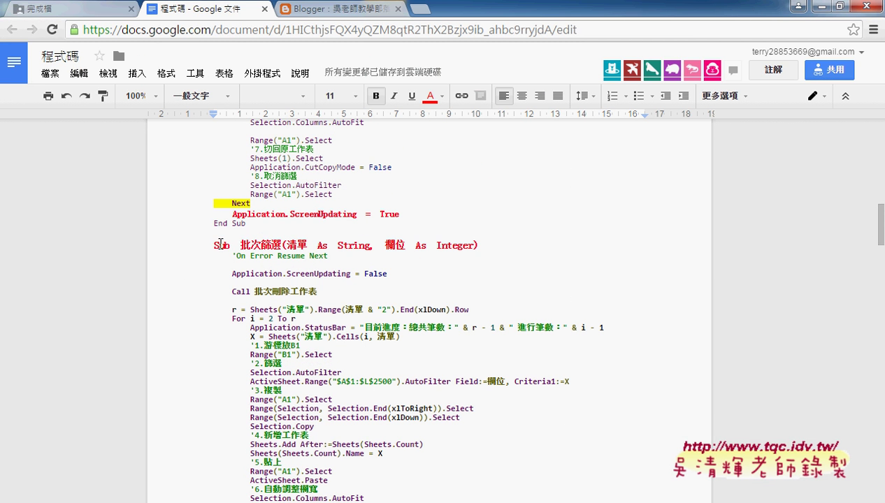
pyautogui.moveTo(214, 246); pyautogui.dragTo(306, 243)
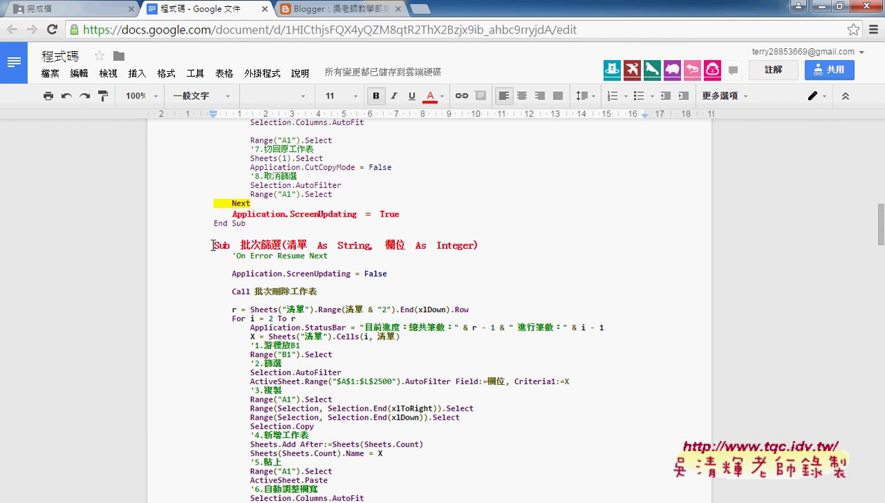
pyautogui.click(350, 246)
# Mark the 清單 parameter in the header and underline 清單 in the Cells line.
pyautogui.moveTo(287, 246); pyautogui.dragTo(307, 245)
pyautogui.scroll(-1, 392, 280)
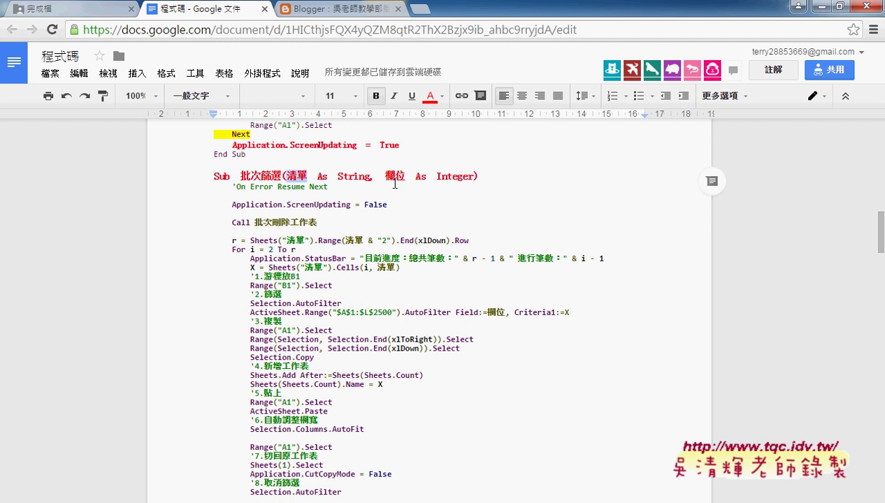
pyautogui.click(395, 176)
pyautogui.scroll(-1, 467, 293)
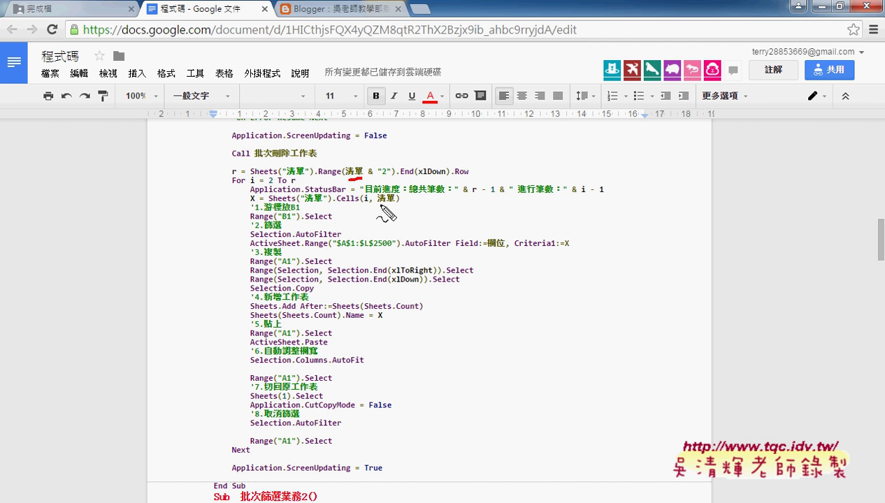
pyautogui.moveTo(378, 205); pyautogui.dragTo(395, 205)
pyautogui.moveTo(414, 210); pyautogui.dragTo(424, 200)
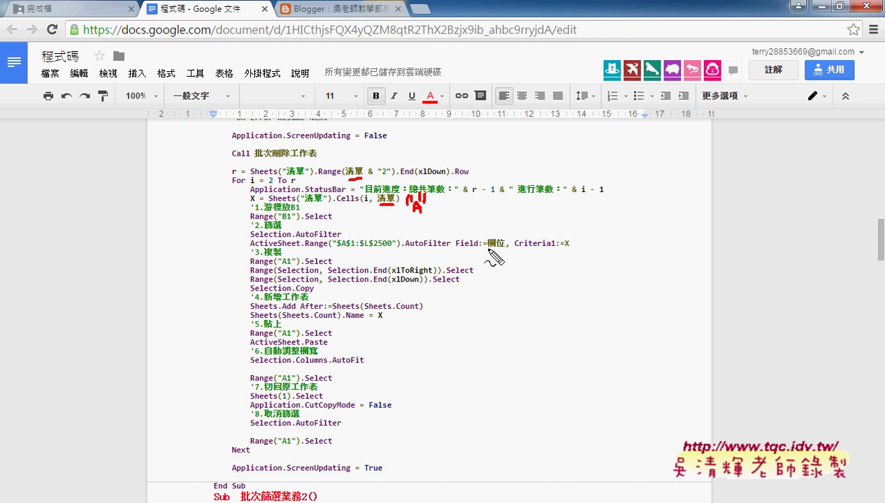
# Underline 欄位, the For line and StatusBar, then clear all the red annotations.
pyautogui.moveTo(488, 249); pyautogui.dragTo(499, 249)
pyautogui.moveTo(231, 178); pyautogui.dragTo(238, 181)
pyautogui.moveTo(305, 195); pyautogui.dragTo(346, 195)
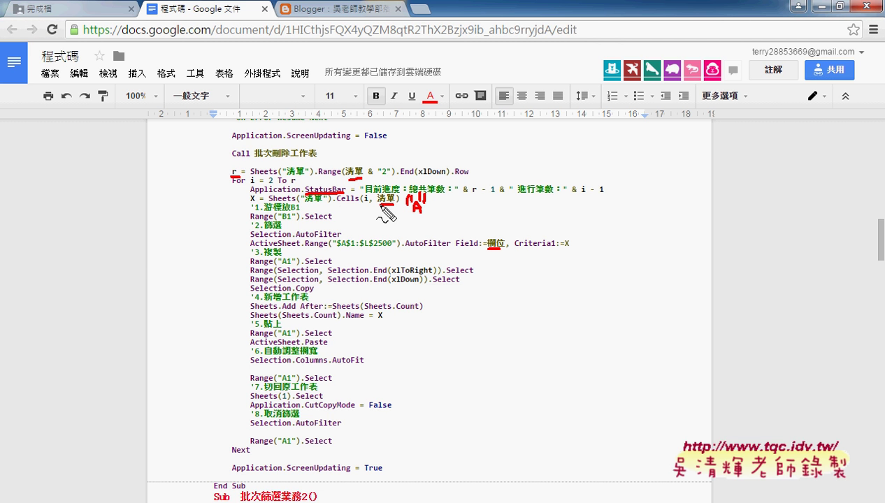
pyautogui.press('Escape')
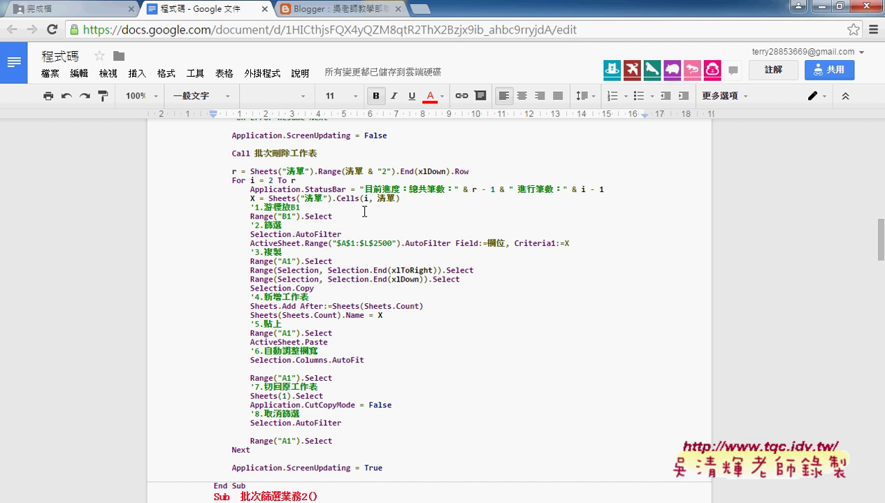
# In the 問題05 workbook, deselect the 批次篩選產業別 button and run 批次篩選客戶名稱.
pyautogui.moveTo(207, 491)
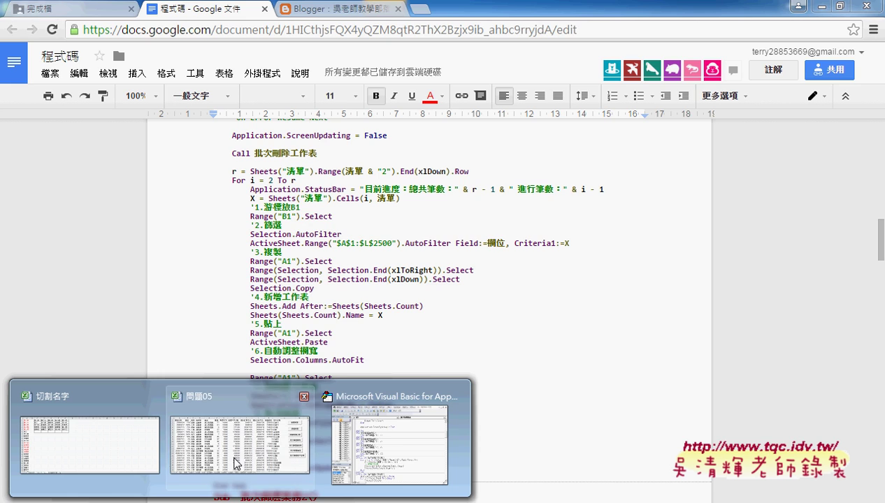
pyautogui.click(233, 463)
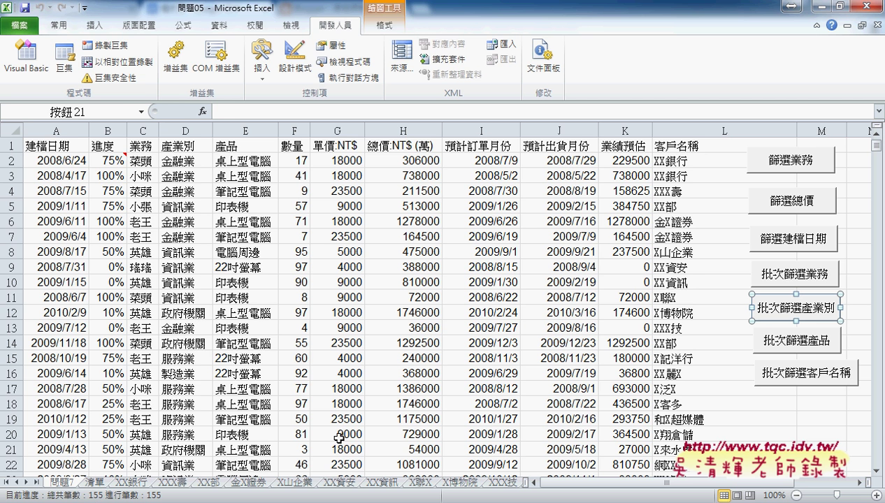
pyautogui.click(725, 297)
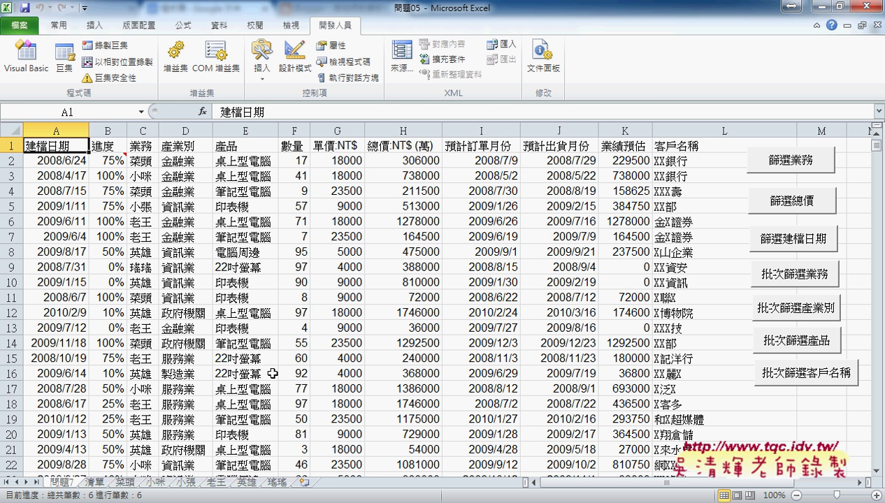
pyautogui.click(797, 379)
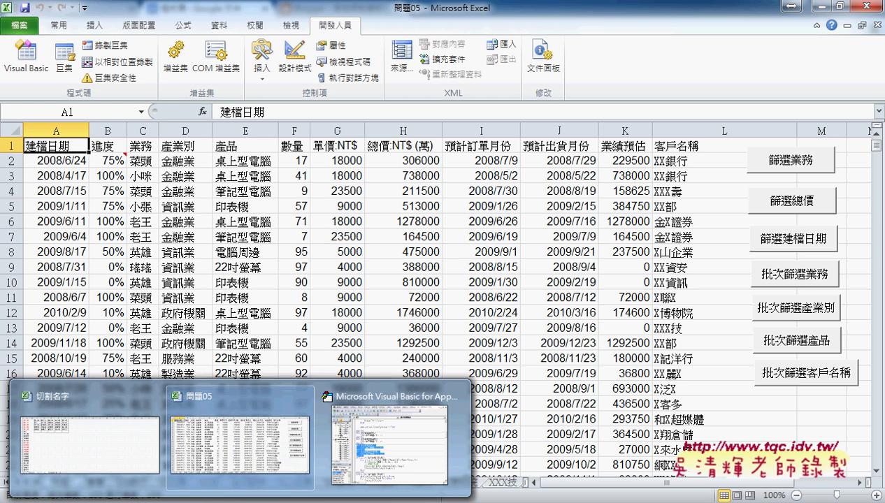
# Return to the VBA editor and scroll Module1 up to Sub 批次篩選.
pyautogui.click(350, 420)
pyautogui.scroll(8, 381, 309)
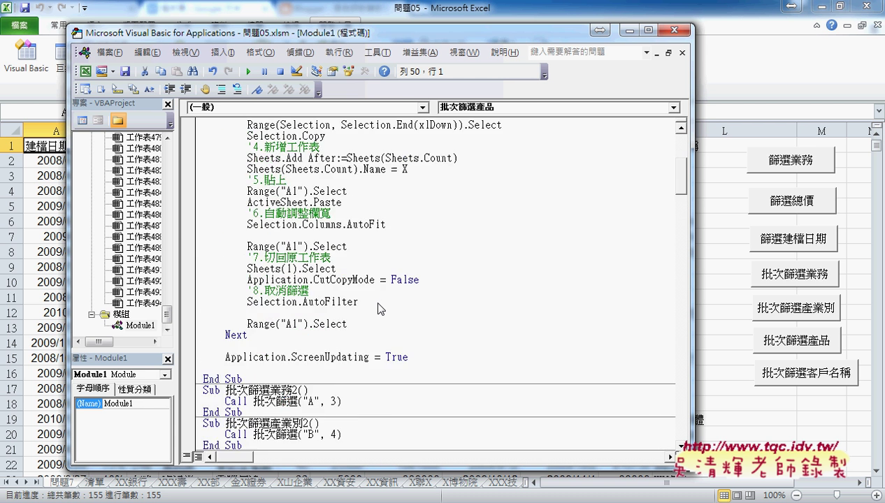
pyautogui.scroll(5, 381, 309)
pyautogui.scroll(3, 380, 309)
pyautogui.scroll(1, 380, 310)
pyautogui.click(323, 236)
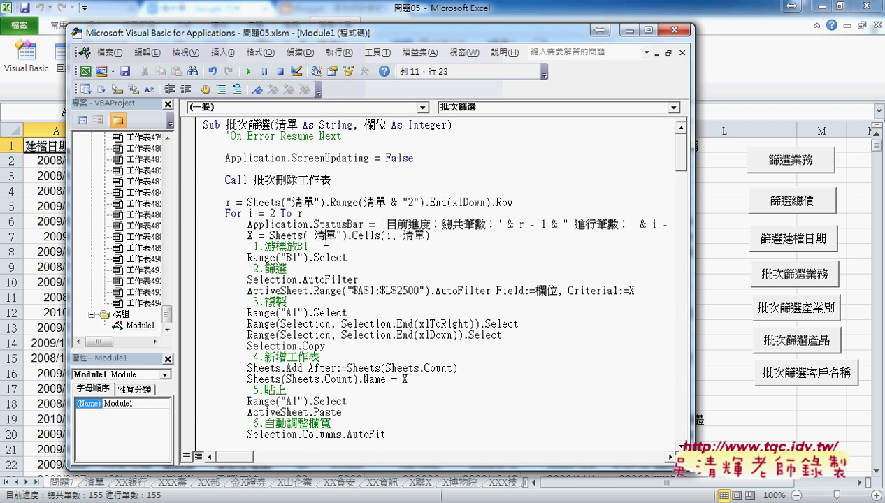
# Select Application, 目前進度 and the r variable on the StatusBar lines, then widen the window.
pyautogui.moveTo(248, 224); pyautogui.dragTo(308, 225)
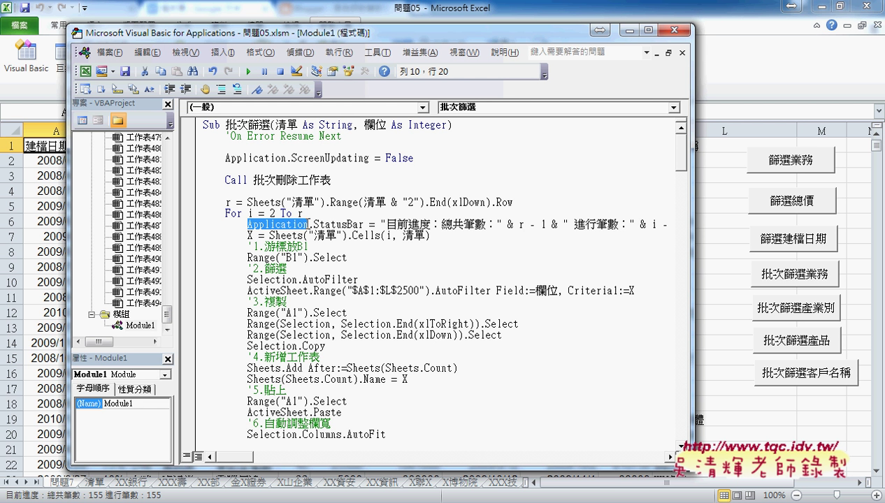
pyautogui.moveTo(381, 222); pyautogui.dragTo(493, 222)
pyautogui.doubleClick(521, 224)
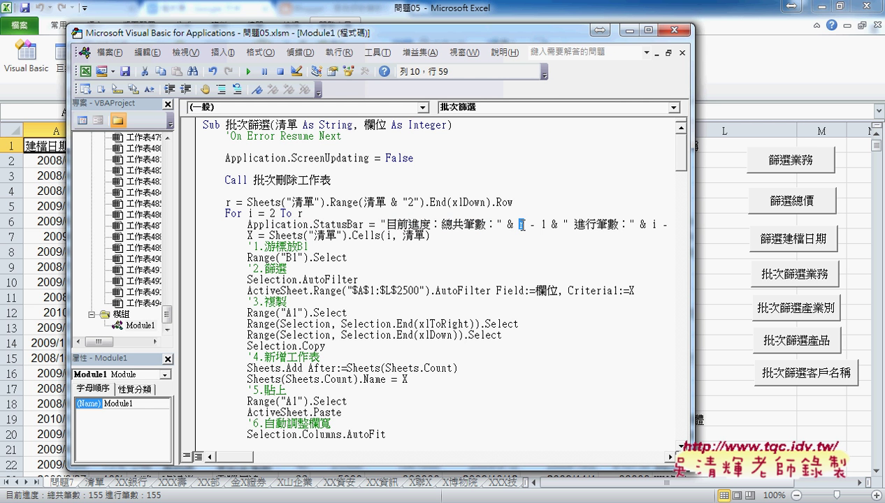
pyautogui.click(233, 202)
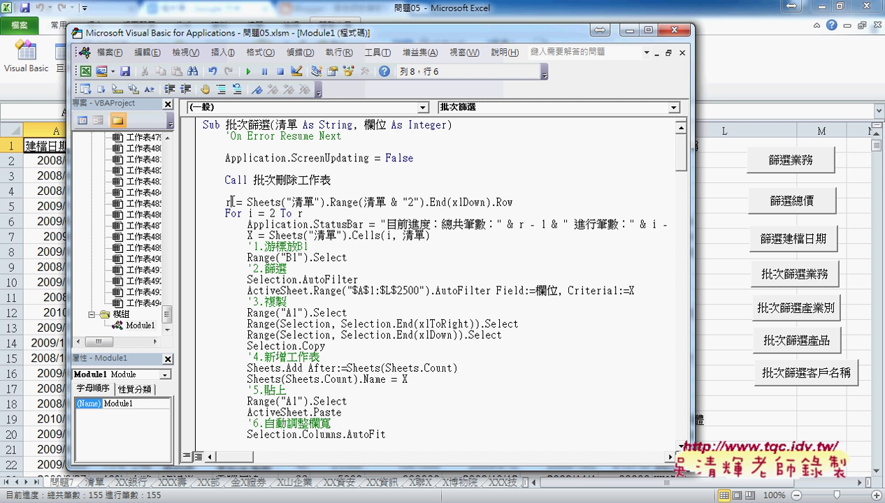
pyautogui.moveTo(232, 202); pyautogui.dragTo(227, 203)
pyautogui.moveTo(693, 237); pyautogui.dragTo(761, 237)
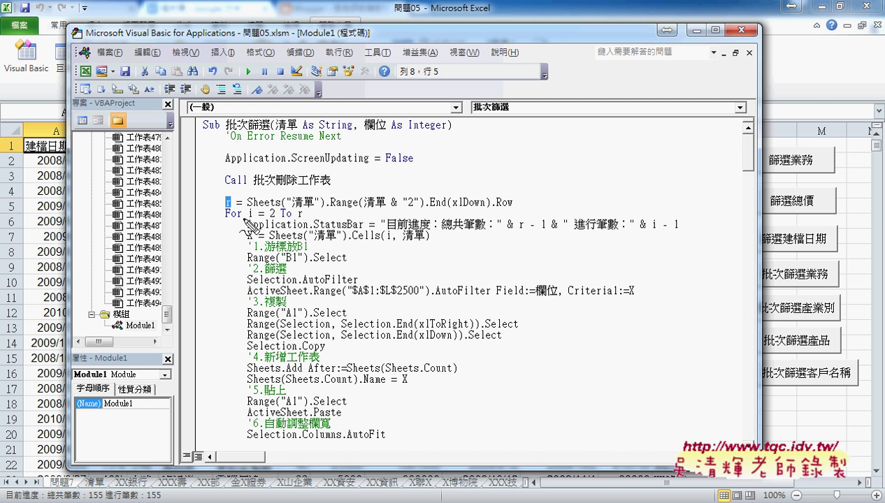
# Mark the StatusBar line with red strokes, then erase them.
pyautogui.moveTo(240, 235)
pyautogui.mouseDown()
pyautogui.moveTo(507, 219)
pyautogui.moveTo(687, 227)
pyautogui.mouseUp()
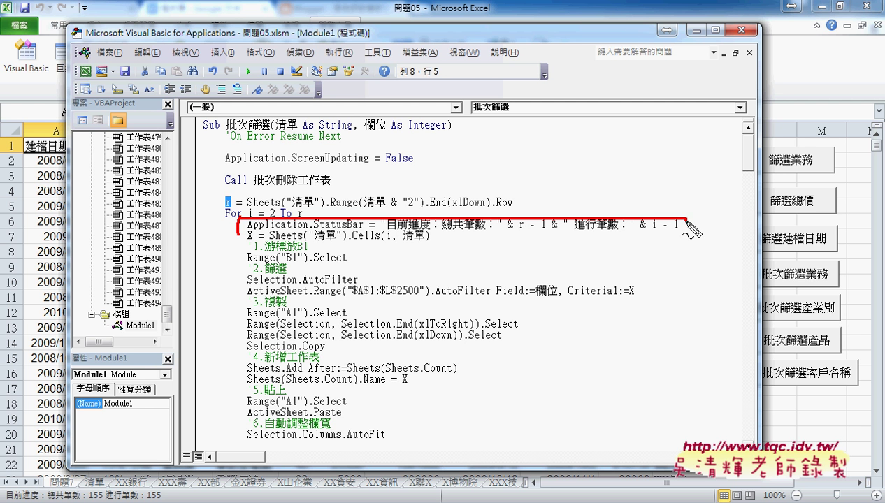
pyautogui.moveTo(256, 239); pyautogui.dragTo(684, 241)
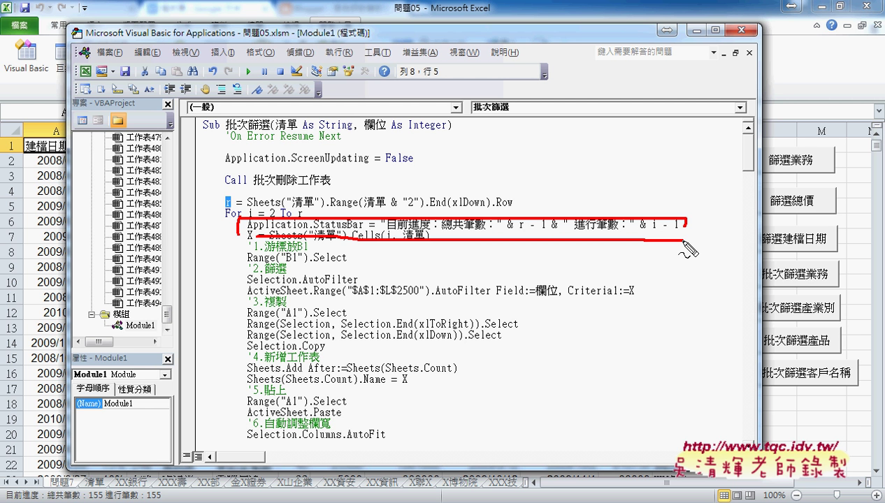
pyautogui.press('Escape')
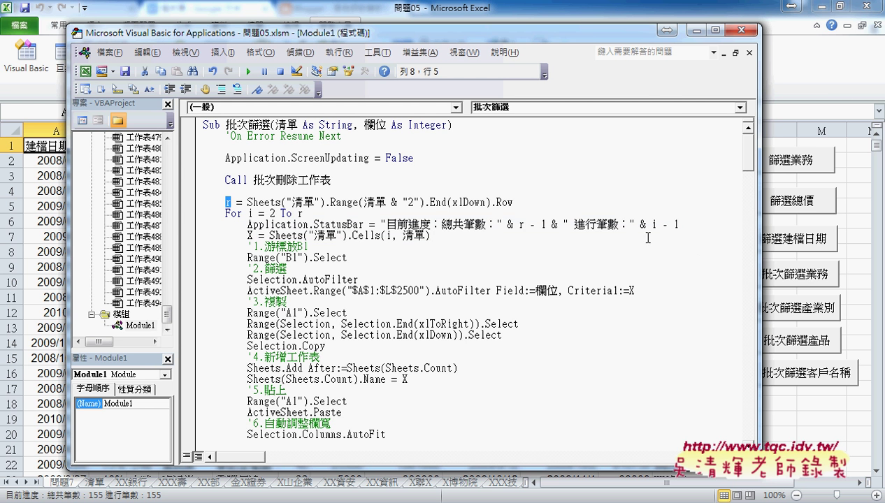
# Retype Application.StatusBar from the member list, then undo to restore the full progress line.
pyautogui.moveTo(309, 224); pyautogui.dragTo(695, 222)
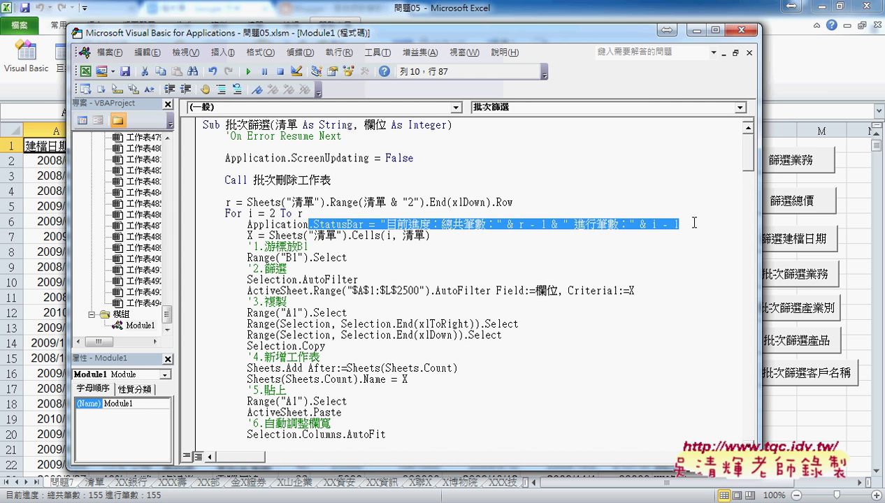
pyautogui.write('.s')
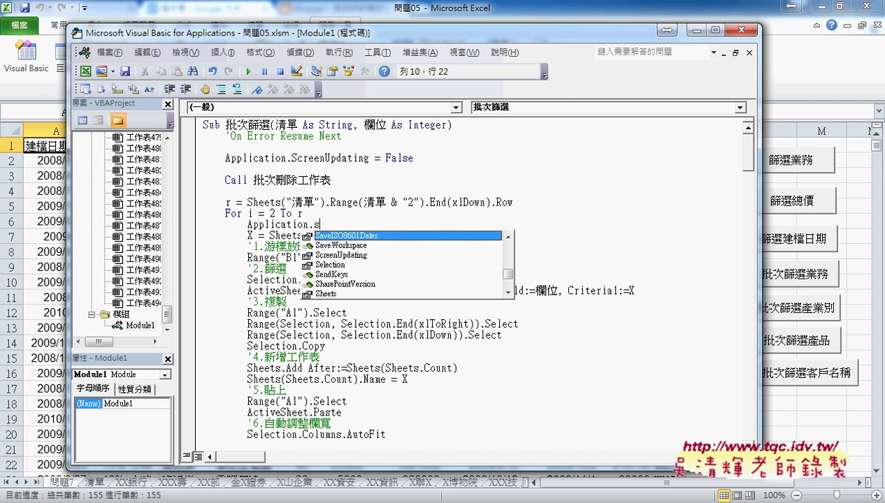
pyautogui.write('t')
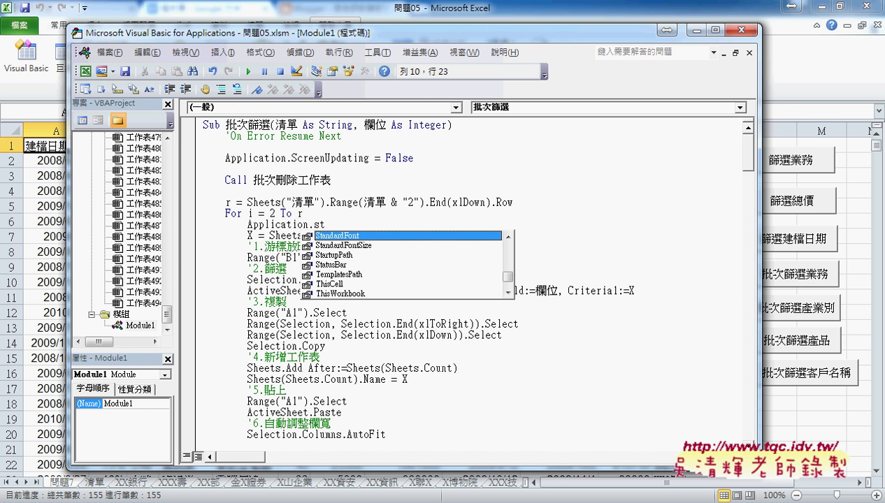
pyautogui.click(408, 245)
pyautogui.press('Down')
pyautogui.press('Down')
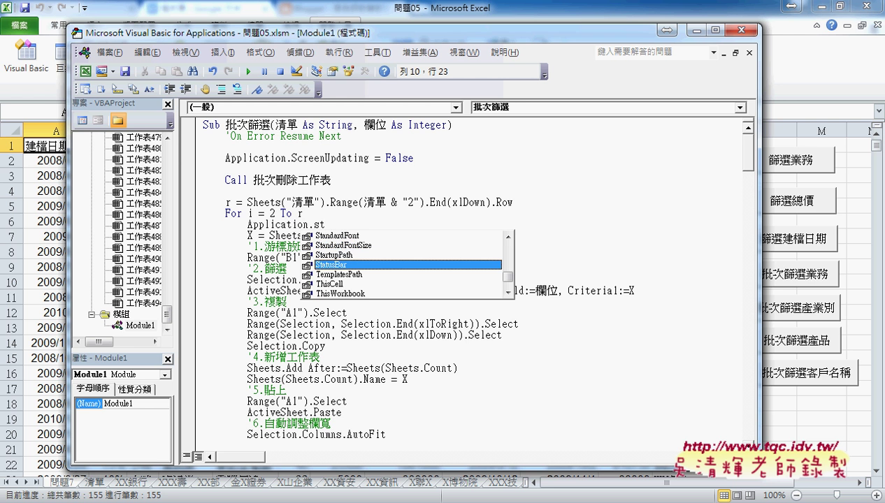
pyautogui.press('space')
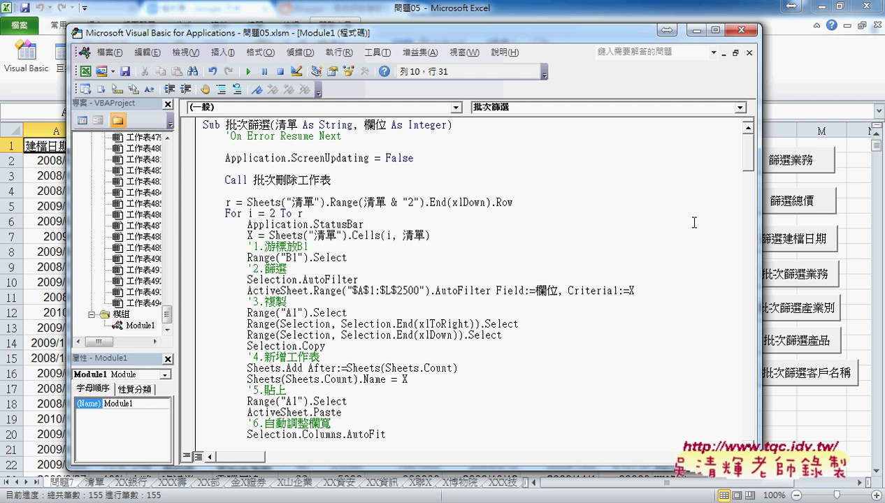
pyautogui.hotkey('ctrl', 'z')
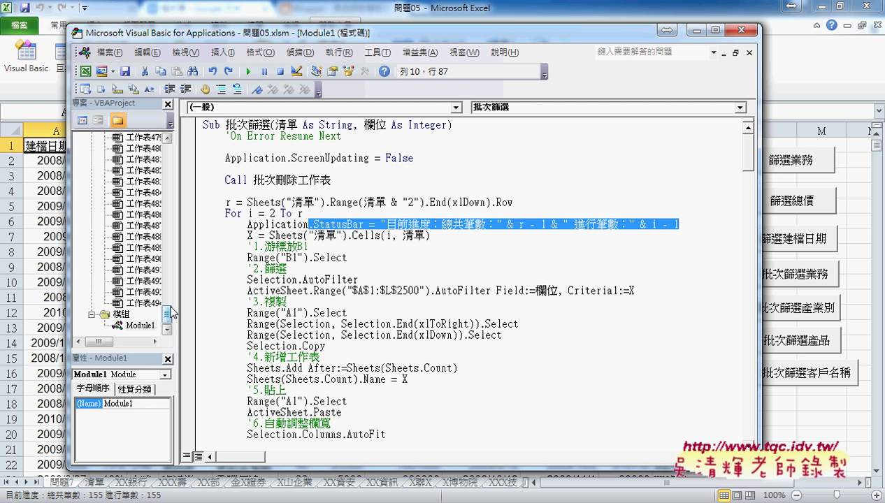
# Widen the Project Explorer, then run the 批次篩選業務 batch filter in Excel.
pyautogui.moveTo(175, 302); pyautogui.dragTo(207, 306)
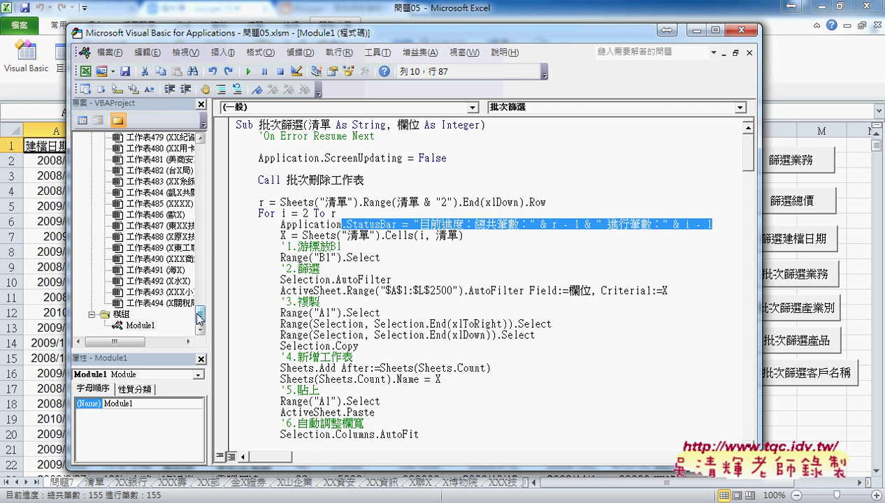
pyautogui.click(201, 318)
pyautogui.scroll(3, 200, 318)
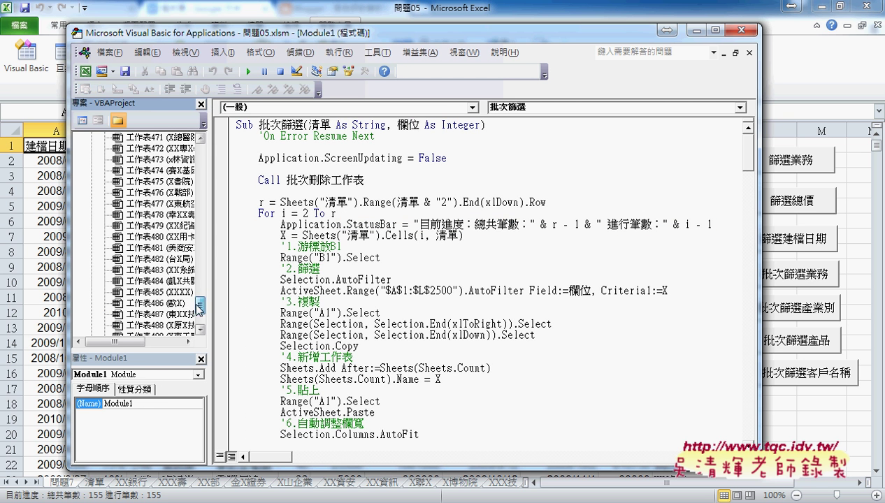
pyautogui.click(801, 413)
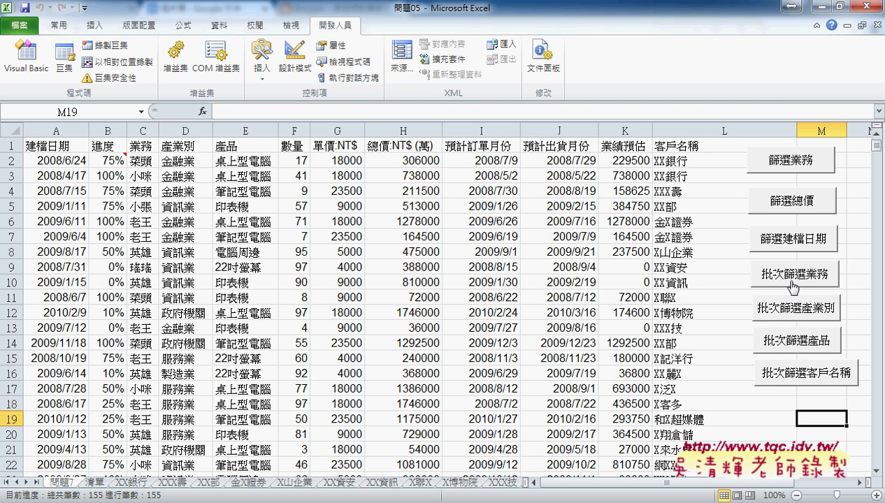
pyautogui.click(789, 278)
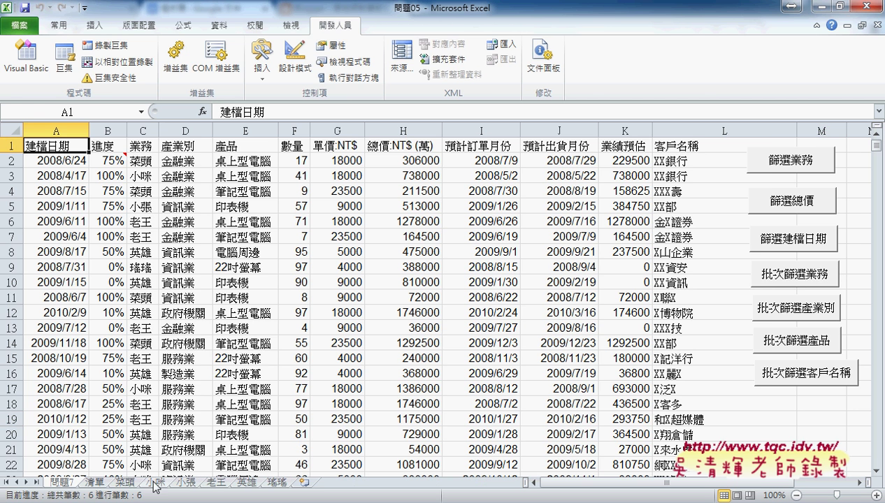
# Return to the VBA editor, then switch to the Google Docs code notes.
pyautogui.moveTo(196, 497)
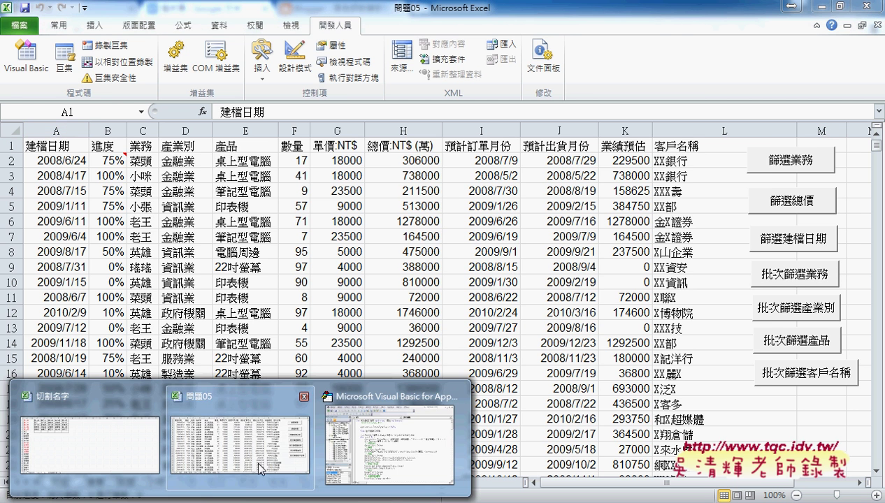
pyautogui.click(388, 460)
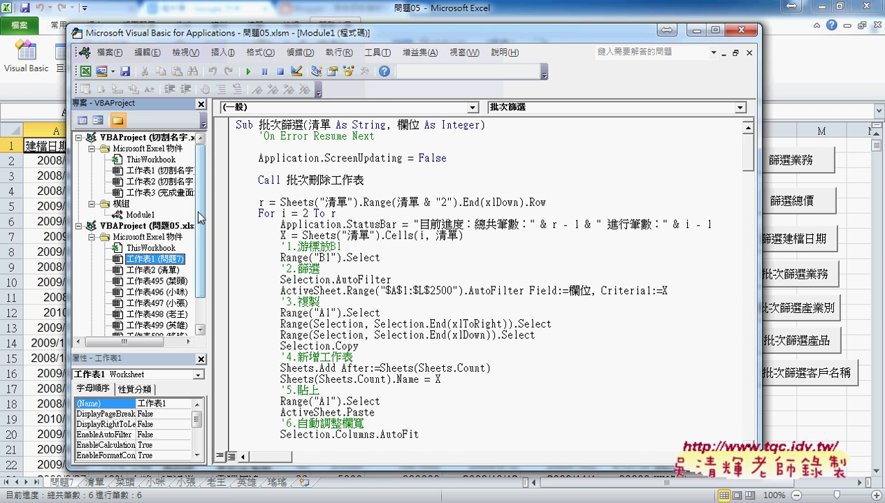
pyautogui.scroll(-1, 202, 248)
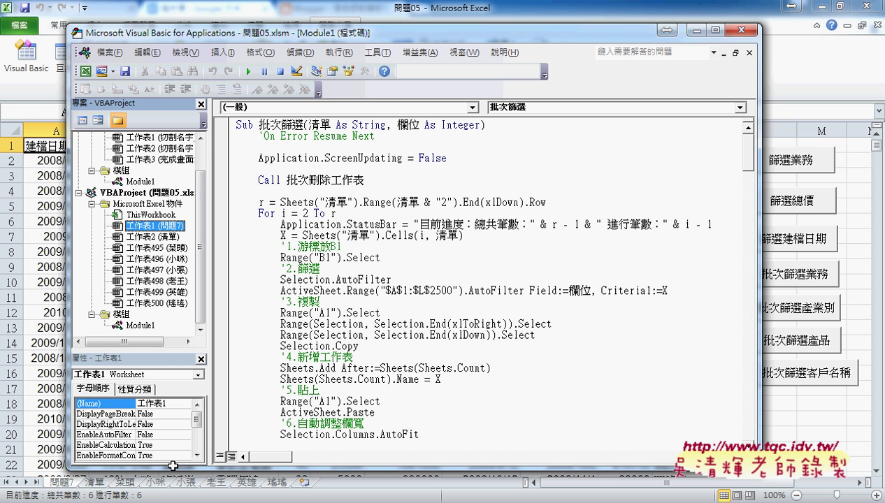
pyautogui.moveTo(168, 495)
pyautogui.click(167, 446)
# Scroll the Google Doc past the Sub blocks to the 表單 screenshot and btn01_Click code.
pyautogui.scroll(-2, 273, 298)
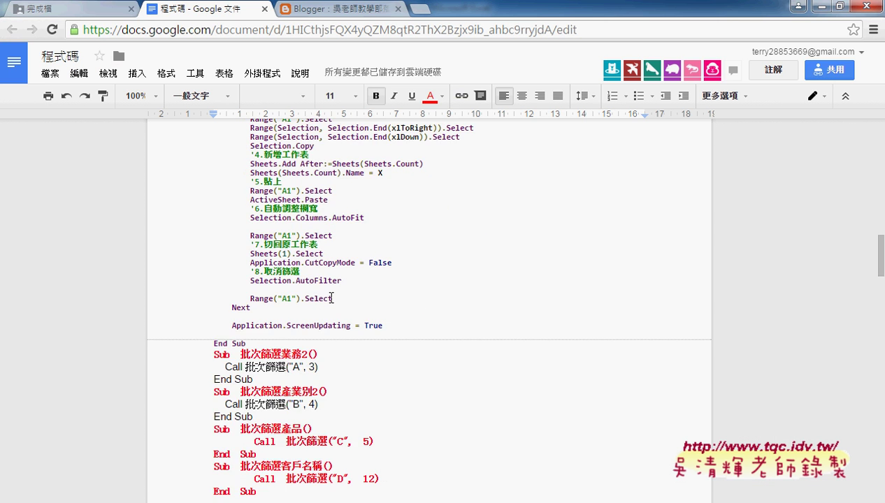
pyautogui.scroll(-2, 335, 280)
pyautogui.scroll(-2, 409, 261)
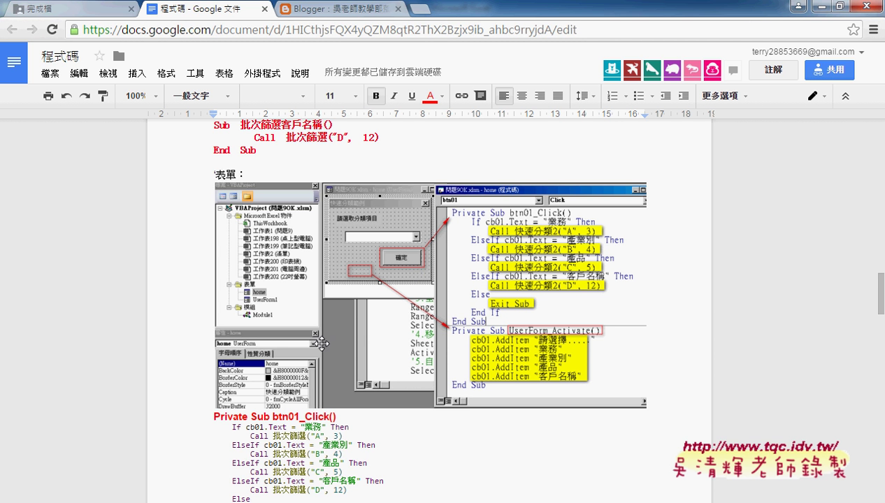
# Insert a new UserForm into VBAProject (問題05.xlsm) via 插入 > 自訂表單.
pyautogui.moveTo(240, 502)
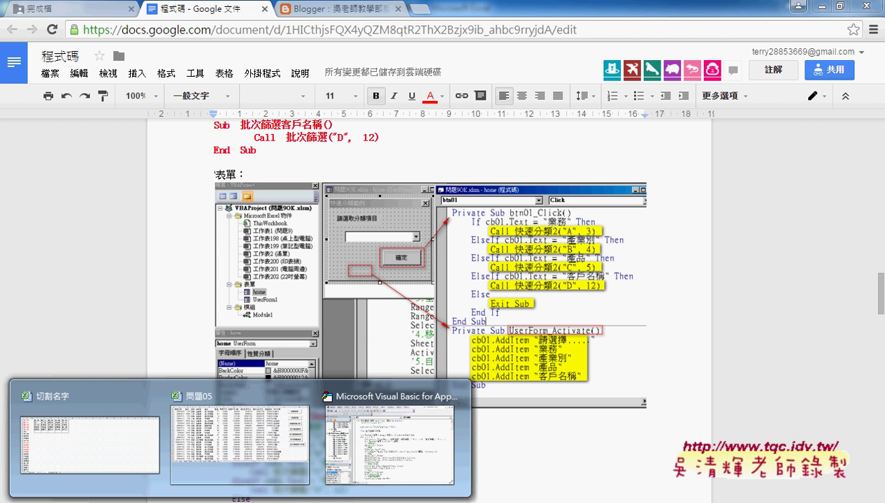
pyautogui.click(371, 470)
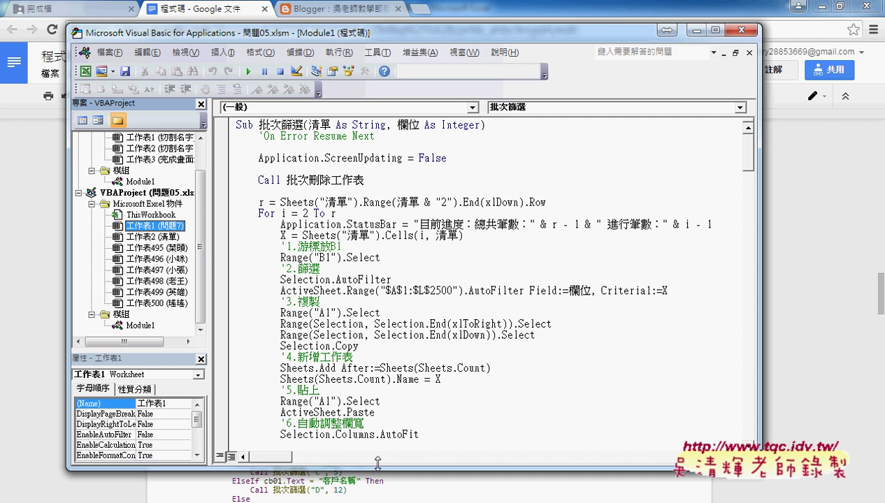
pyautogui.rightClick(185, 204)
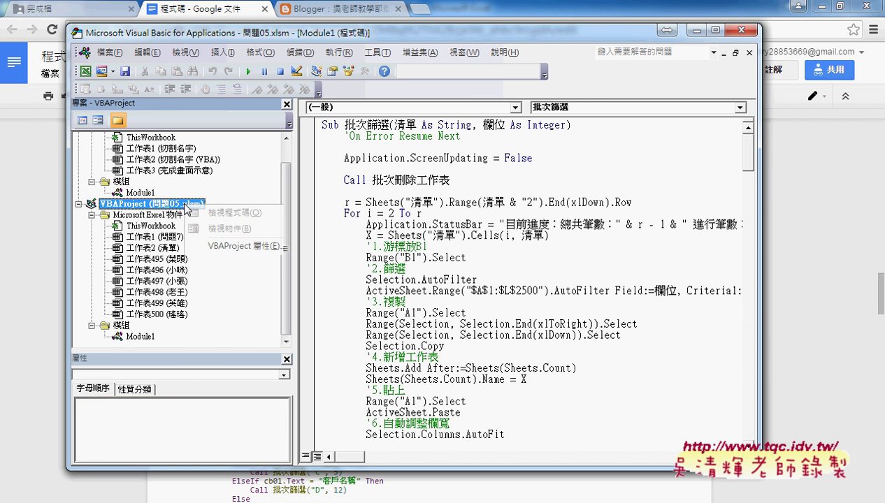
pyautogui.moveTo(245, 261)
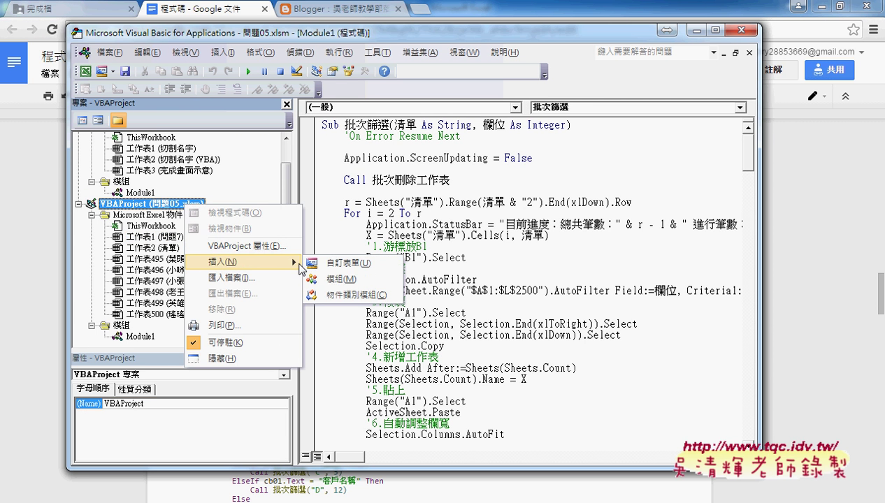
pyautogui.click(343, 269)
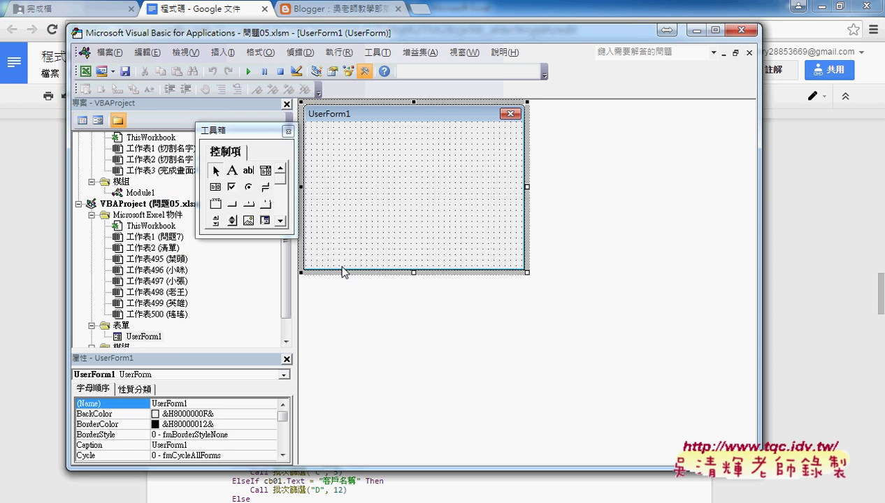
# Move the Toolbox aside, select UserForm1 and start editing its (Name) property.
pyautogui.moveTo(258, 131); pyautogui.dragTo(625, 128)
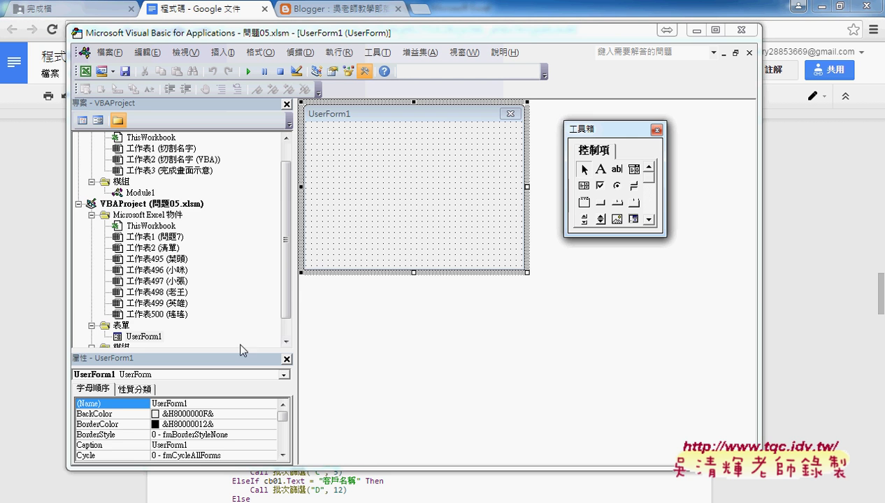
pyautogui.click(286, 341)
pyautogui.click(286, 341)
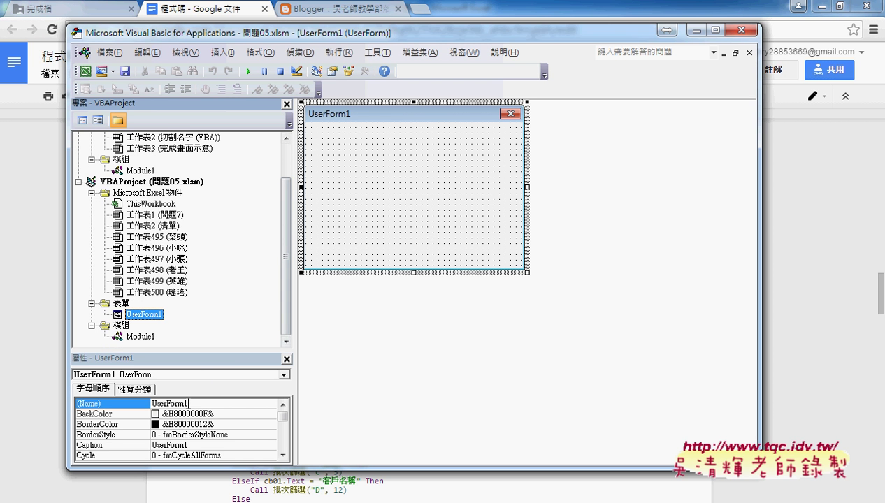
pyautogui.click(137, 404)
# Name the form 'home', check the Google Doc notes, and return to the VBA editor.
pyautogui.write('ho')
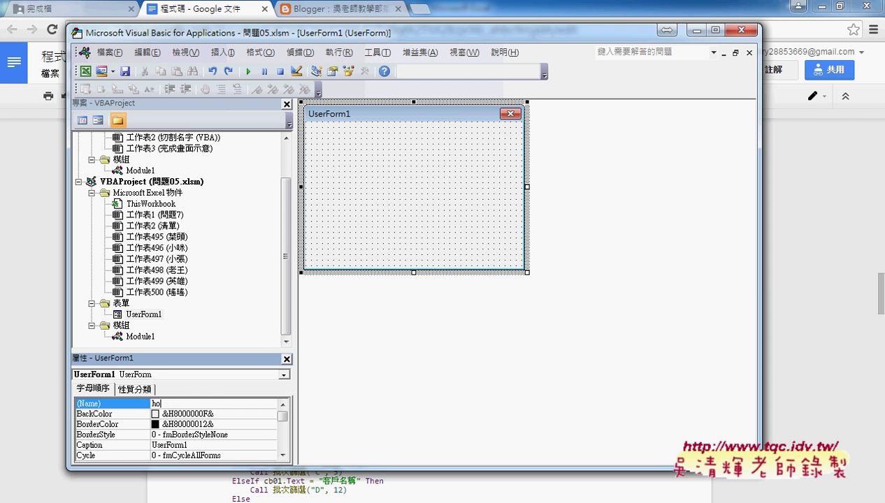
pyautogui.write('m')
pyautogui.press('Return')
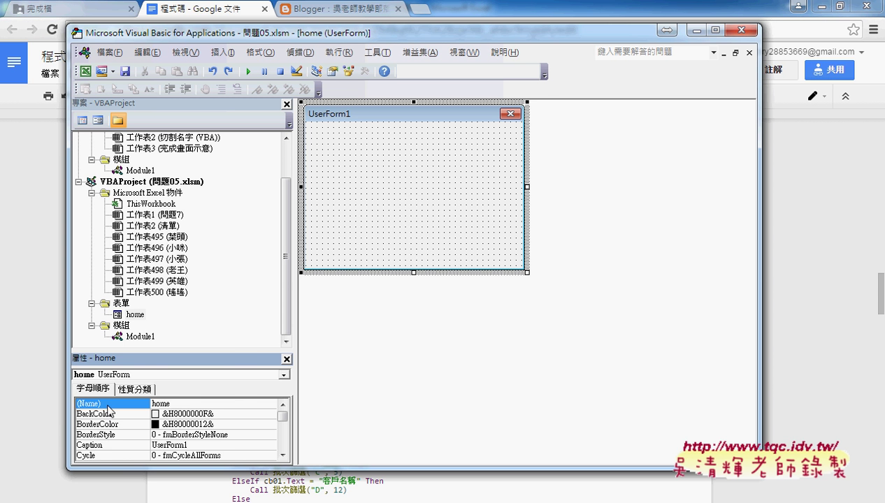
pyautogui.moveTo(146, 498)
pyautogui.click(146, 441)
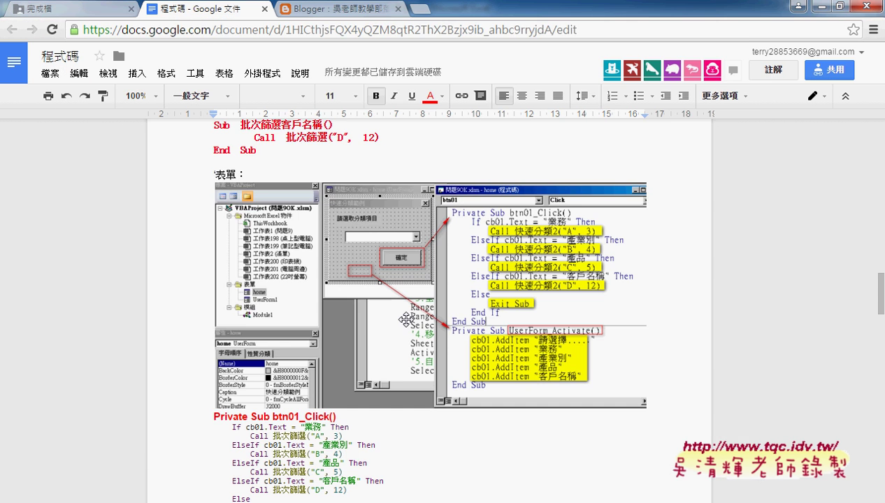
pyautogui.scroll(-3, 399, 279)
pyautogui.scroll(-3, 389, 230)
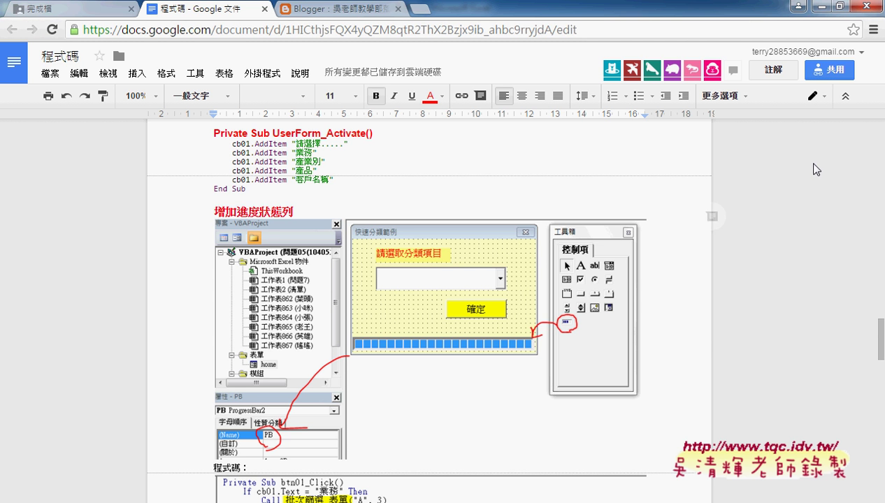
pyautogui.click(819, 9)
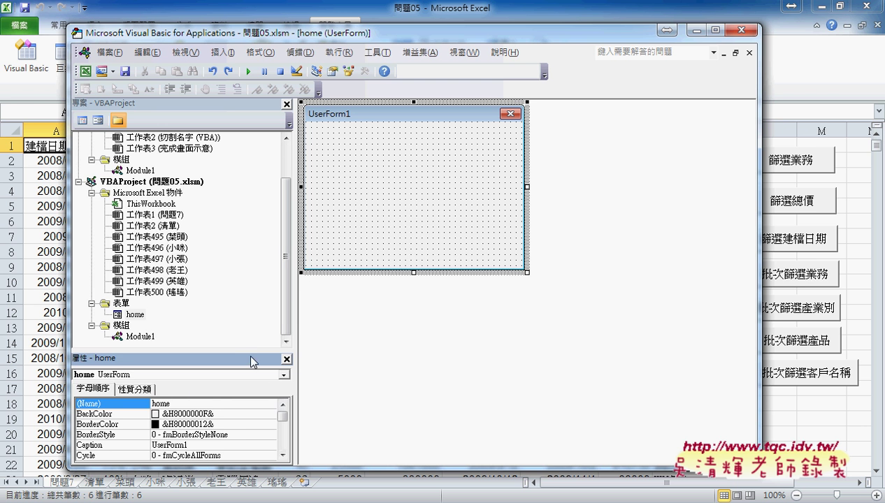
# Set the home form's Caption to 快速分類範例.
pyautogui.moveTo(248, 352); pyautogui.dragTo(246, 301)
pyautogui.moveTo(290, 242); pyautogui.dragTo(286, 273)
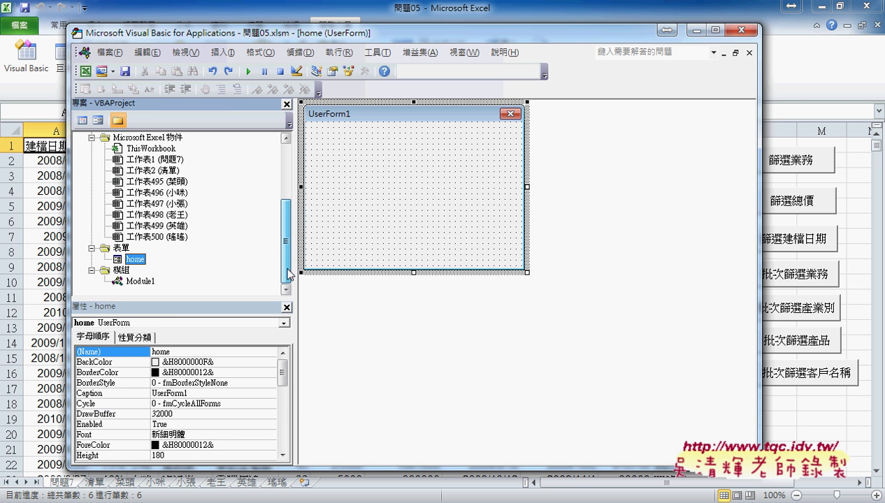
pyautogui.moveTo(282, 382); pyautogui.dragTo(282, 389)
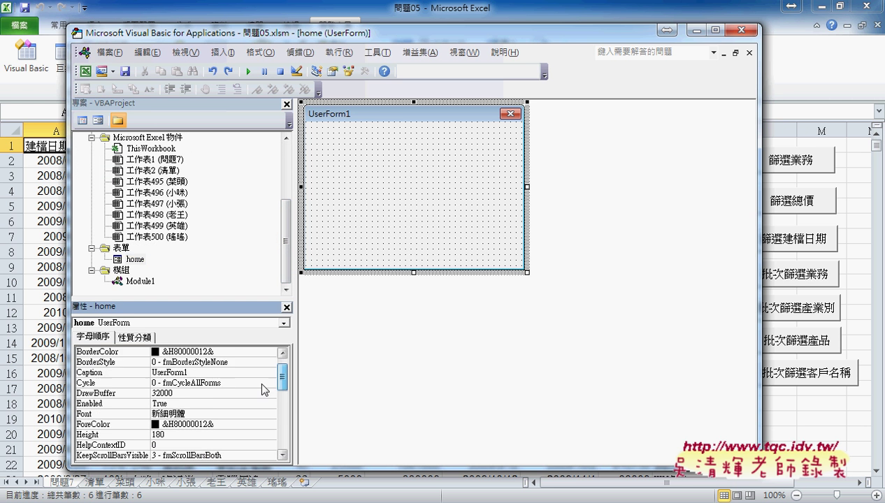
pyautogui.click(195, 373)
pyautogui.click(134, 373)
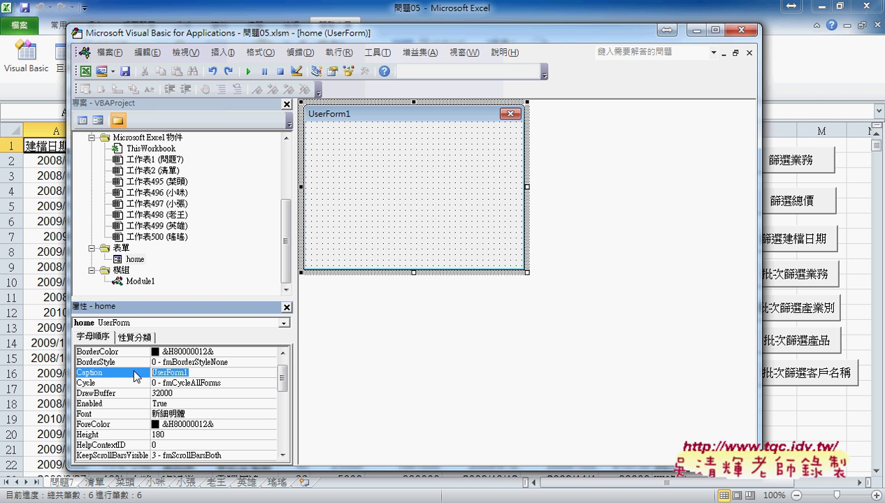
pyautogui.write('快速分類範例')
pyautogui.press('Return')
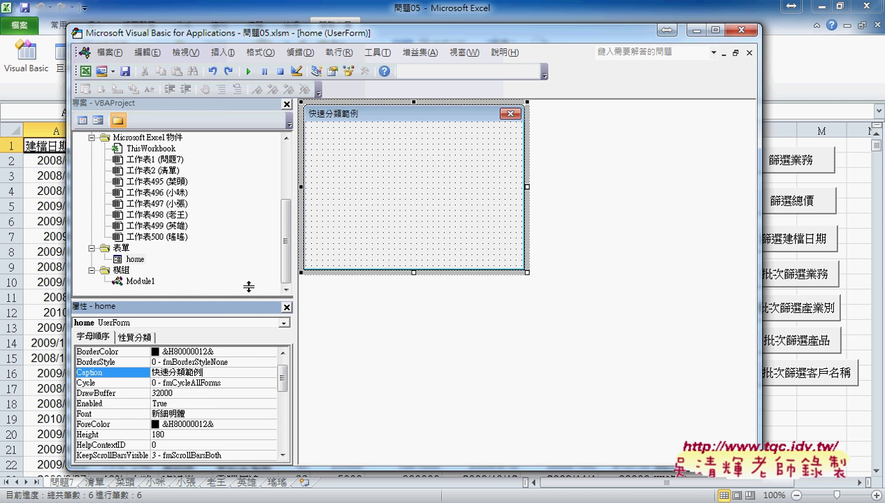
# Recheck the form's Caption property against the reference notes.
pyautogui.moveTo(249, 306); pyautogui.dragTo(248, 289)
pyautogui.click(282, 338)
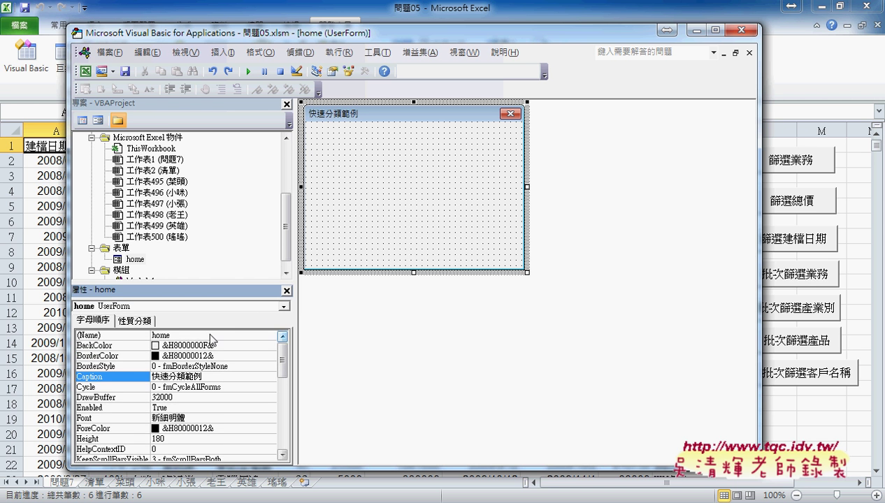
pyautogui.click(184, 335)
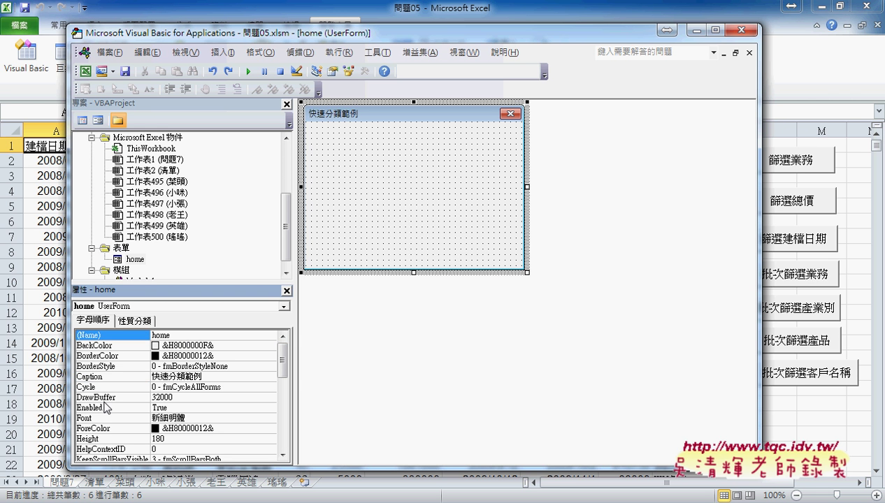
pyautogui.click(109, 377)
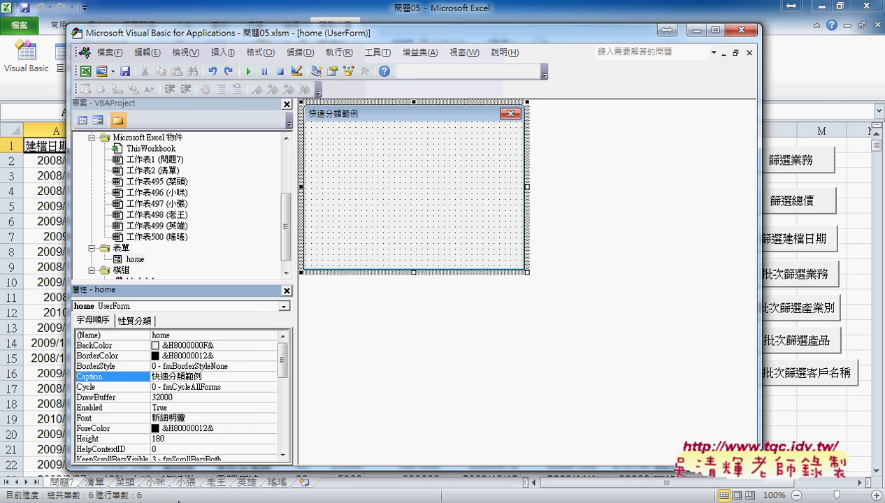
pyautogui.hotkey('alt', 'Tab')
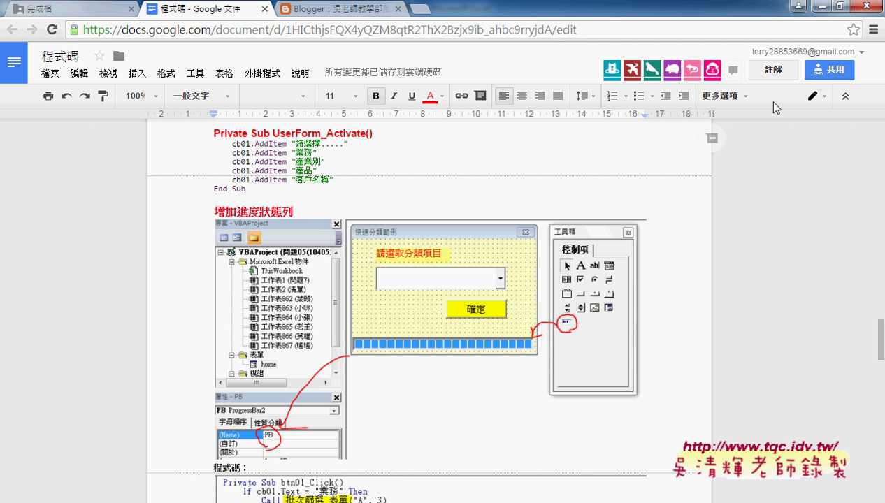
pyautogui.click(799, 5)
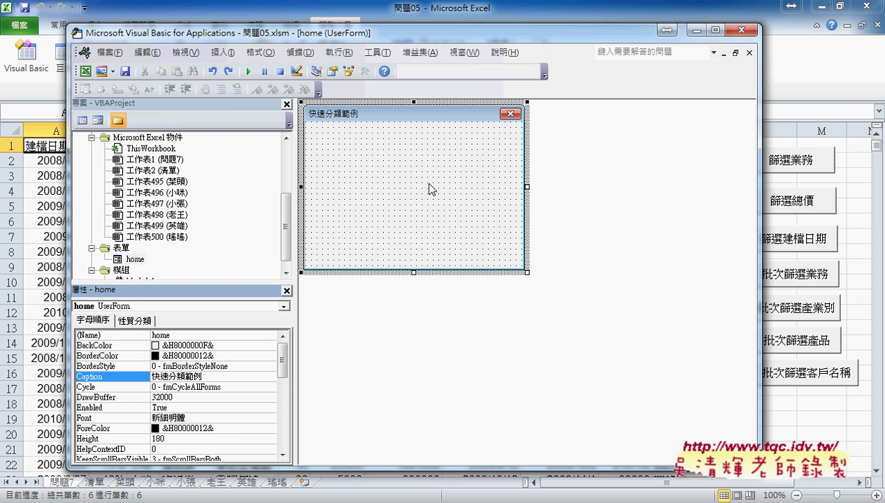
# Set BackColor to light yellow (&H00C0FFFF&) from the Palette, then show the Toolbox.
pyautogui.click(107, 347)
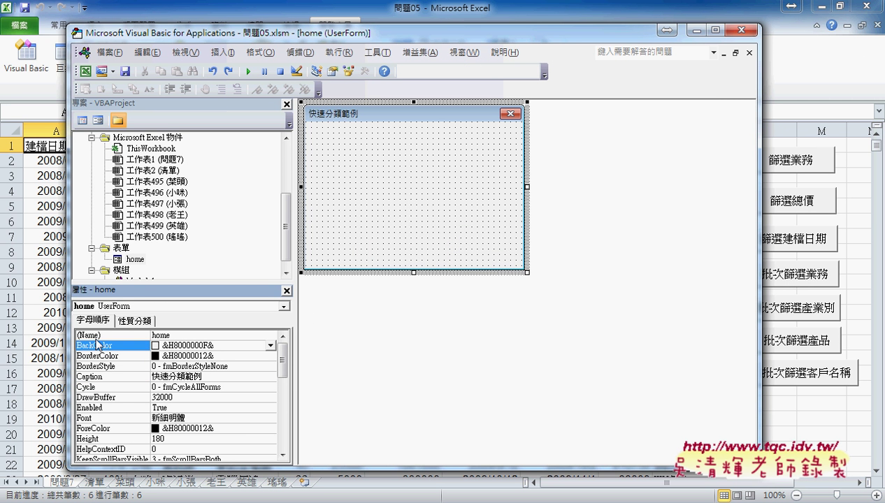
pyautogui.click(271, 347)
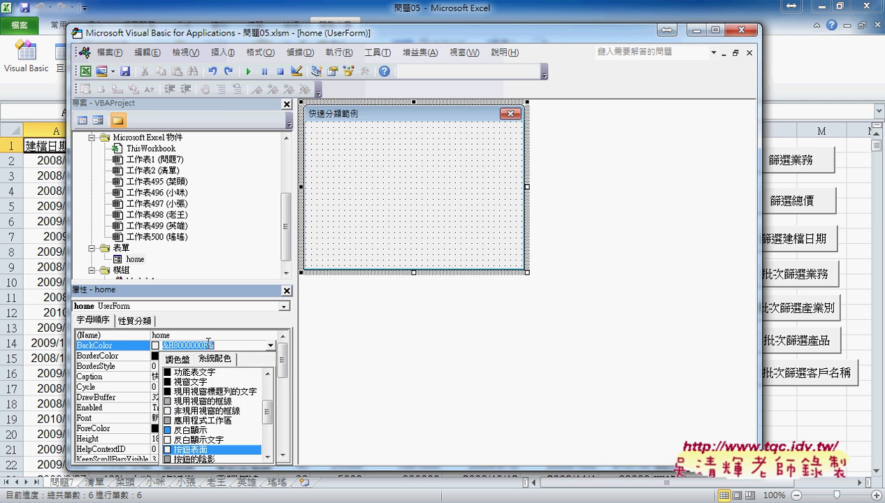
pyautogui.click(179, 359)
pyautogui.click(208, 377)
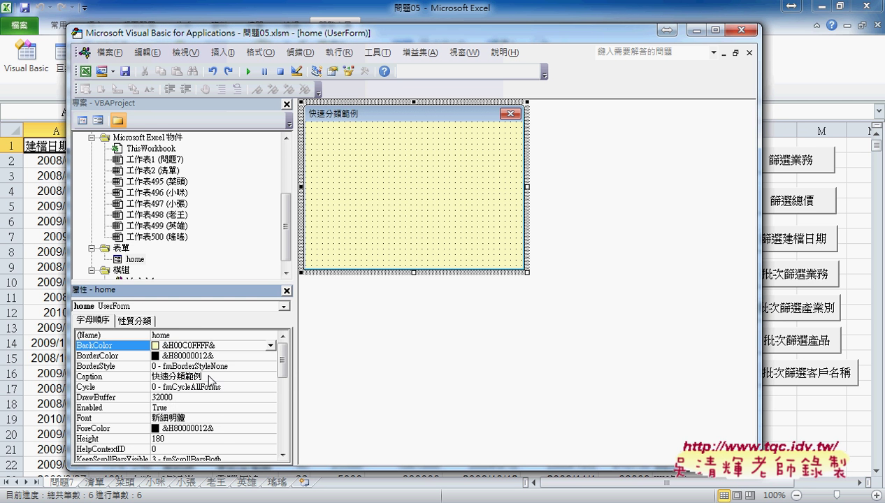
pyautogui.click(498, 189)
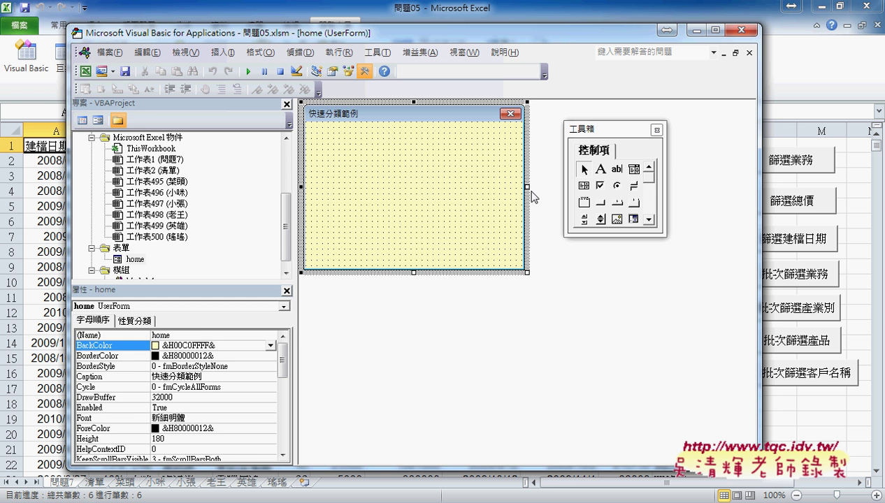
# Draw a Label near the form's top-left and check the reference notes.
pyautogui.click(600, 174)
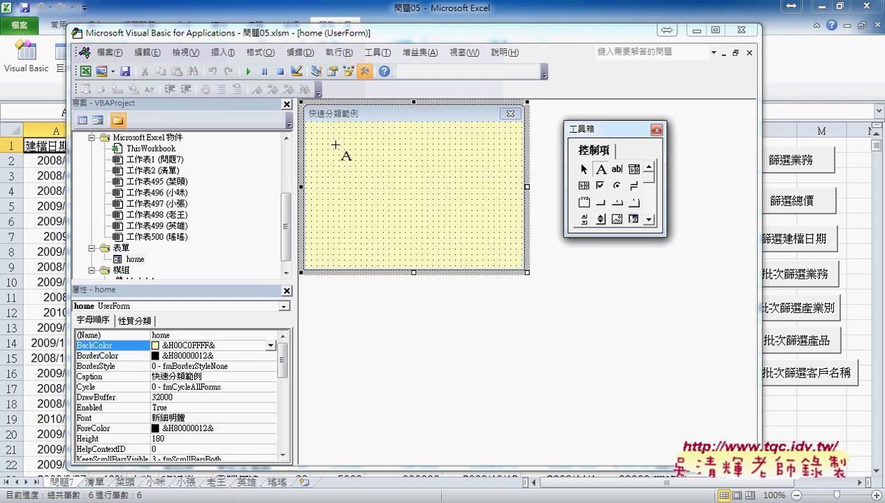
pyautogui.moveTo(328, 138); pyautogui.dragTo(435, 167)
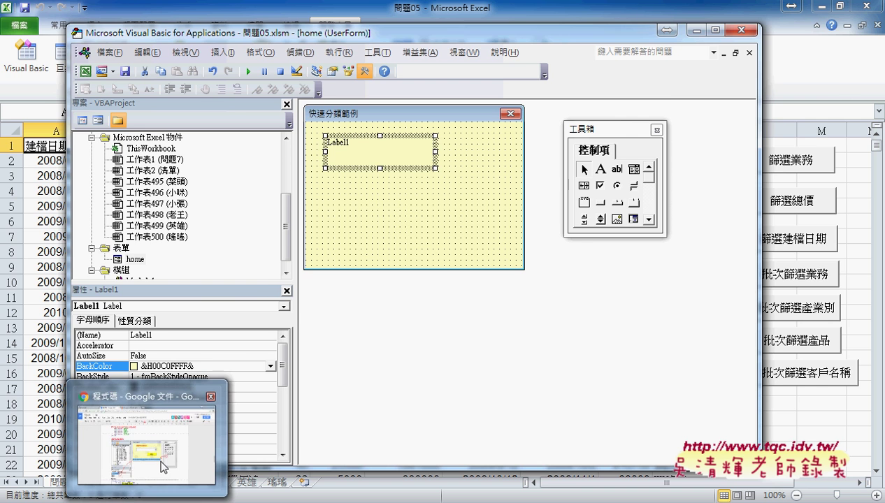
pyautogui.click(147, 455)
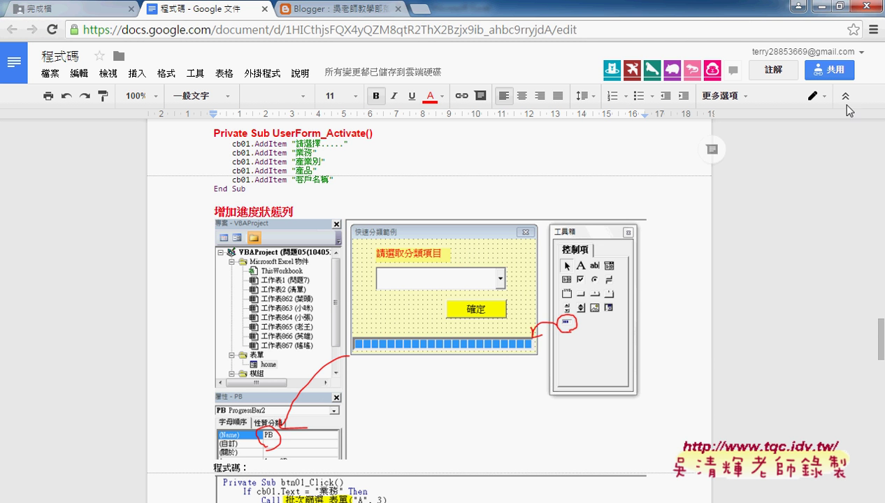
pyautogui.click(799, 7)
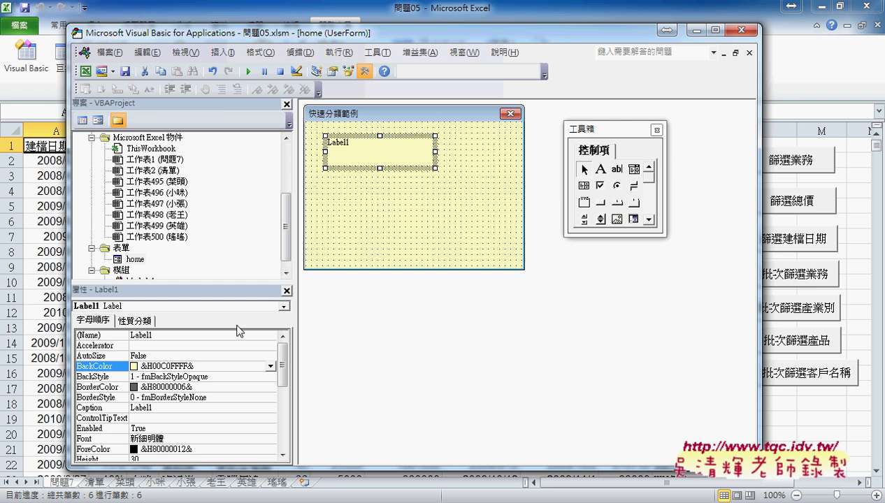
# Set the label's Caption to 請選取分類項目.
pyautogui.click(166, 338)
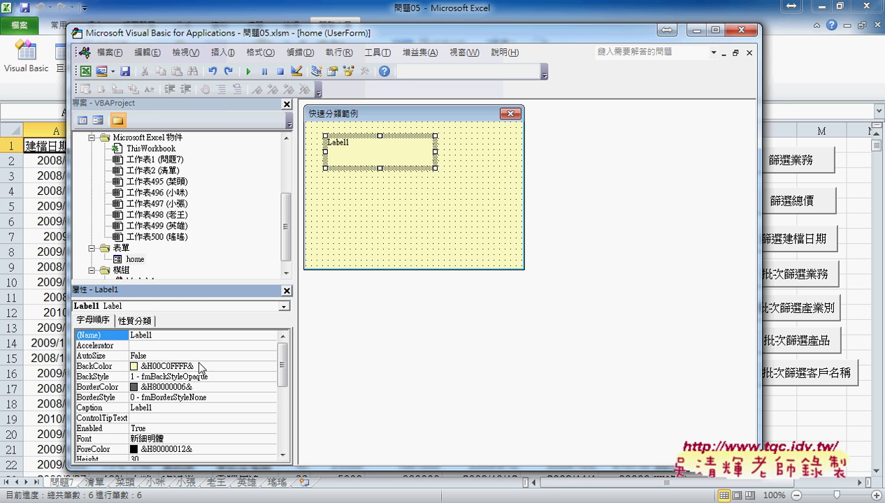
pyautogui.click(140, 407)
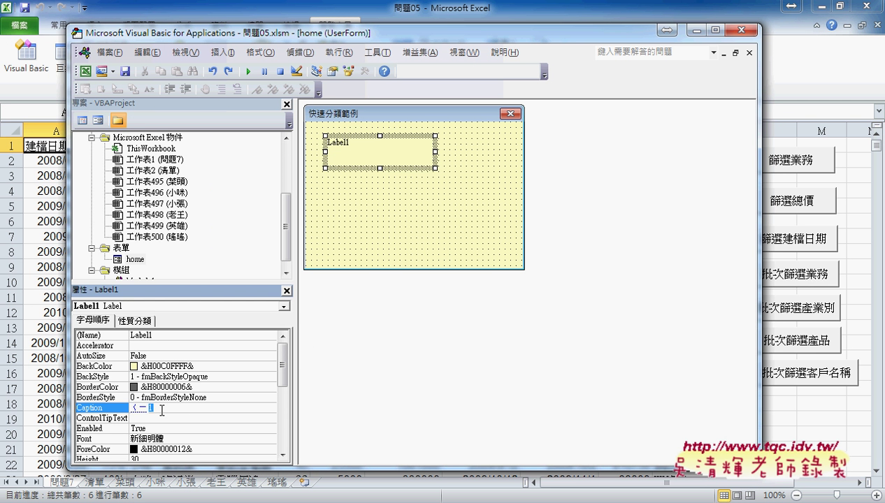
pyautogui.write('請選取分類')
pyautogui.write('項目')
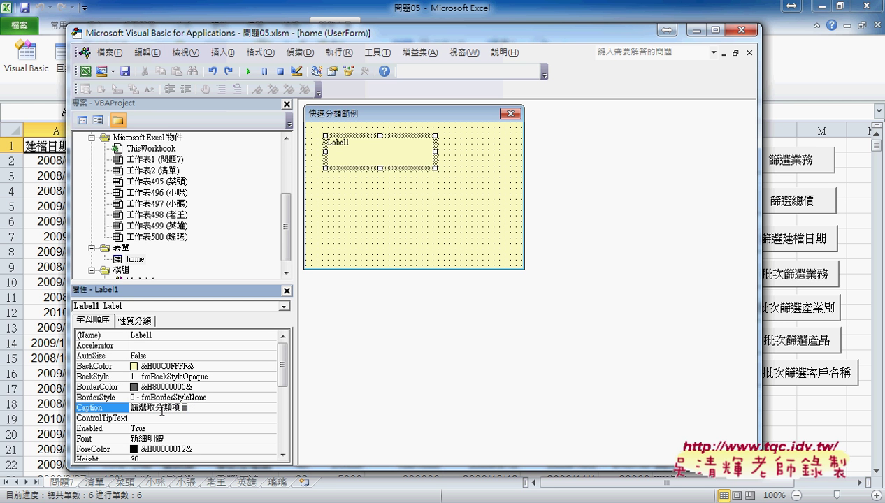
pyautogui.press('Return')
# Set the 請選取分類項目 label's font size to 18.
pyautogui.click(98, 438)
pyautogui.click(271, 438)
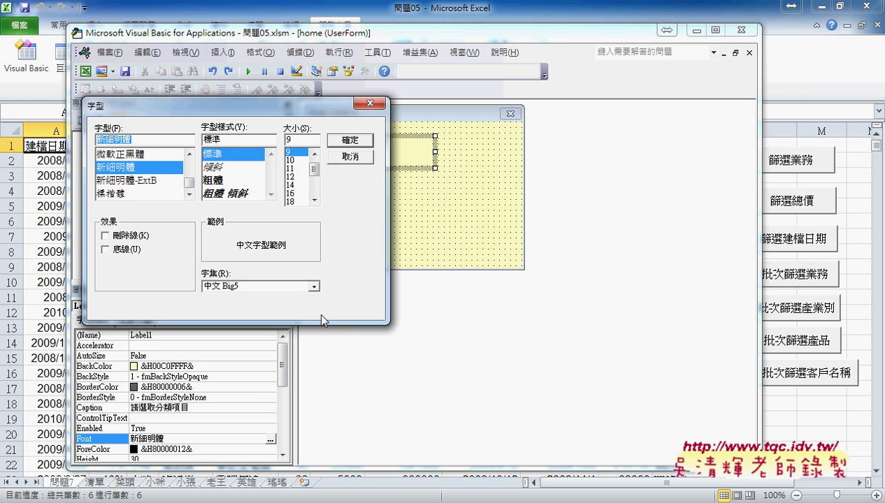
pyautogui.click(351, 140)
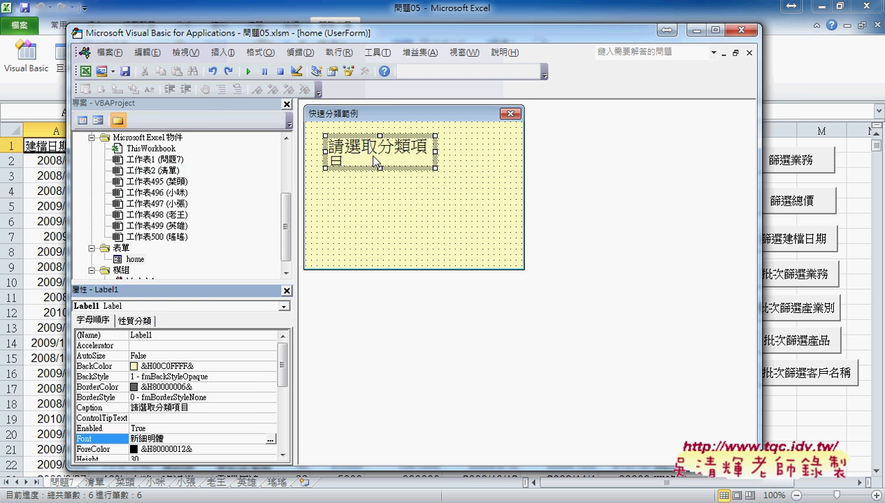
pyautogui.click(270, 438)
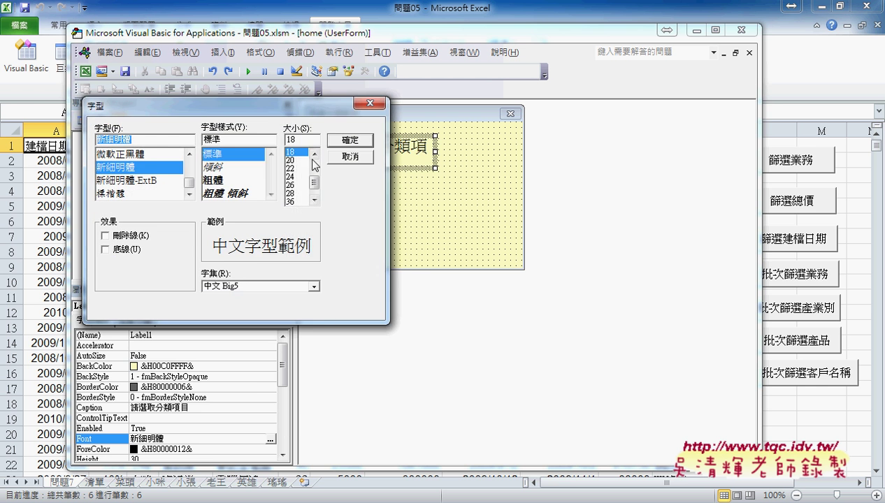
pyautogui.click(350, 143)
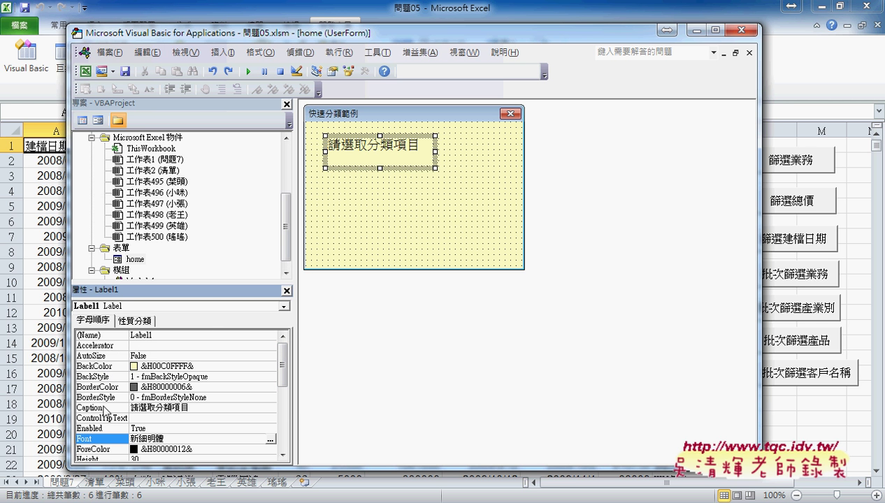
# Make the label's text red from the Palette and shorten the label to fit.
pyautogui.click(100, 450)
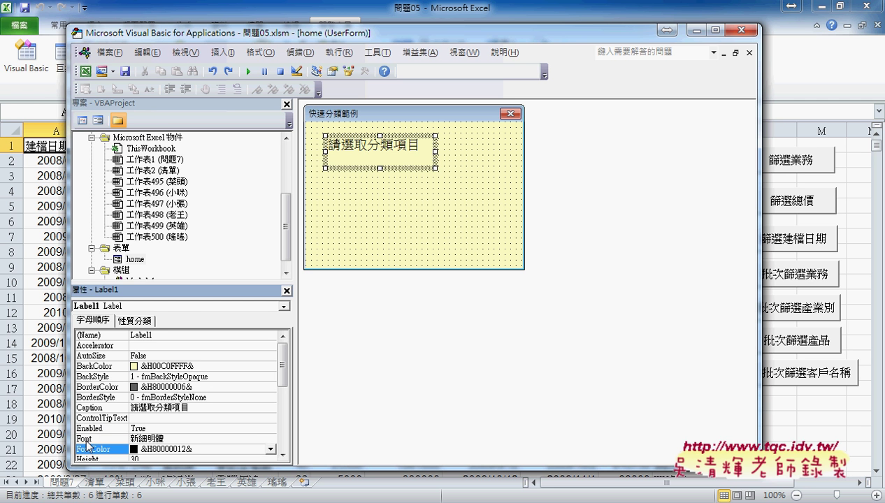
pyautogui.click(270, 450)
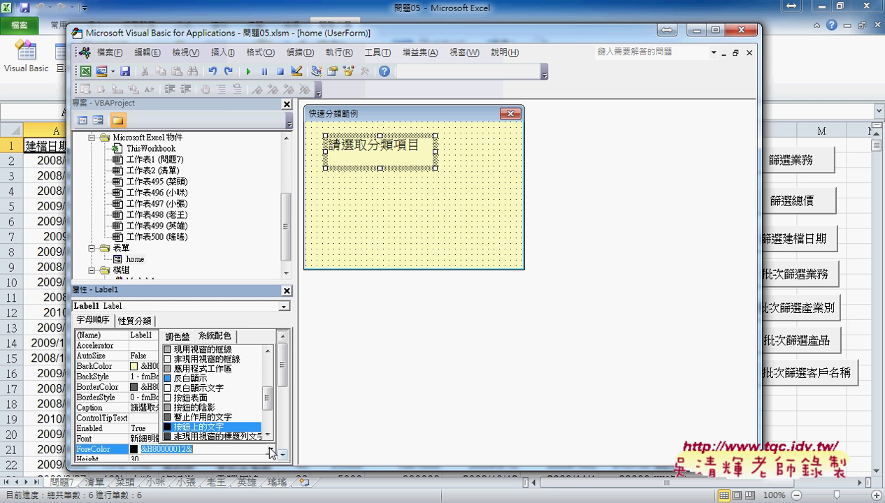
pyautogui.click(179, 336)
pyautogui.click(180, 374)
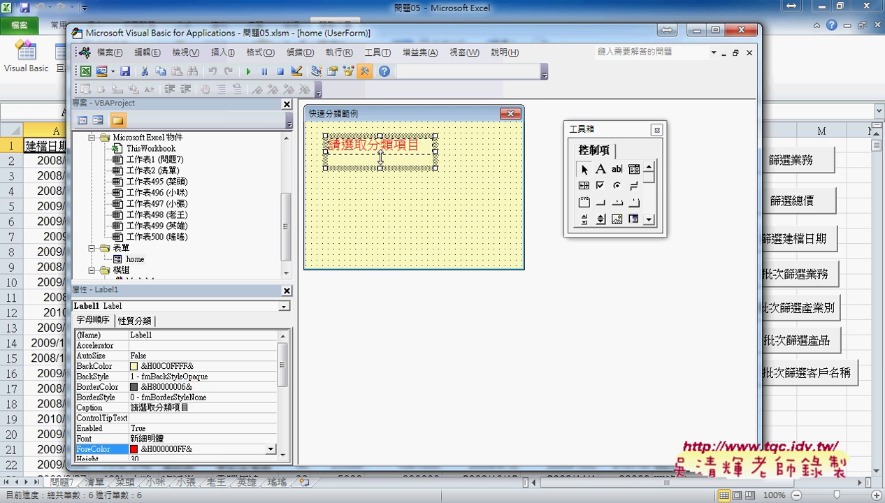
pyautogui.moveTo(383, 168); pyautogui.dragTo(383, 156)
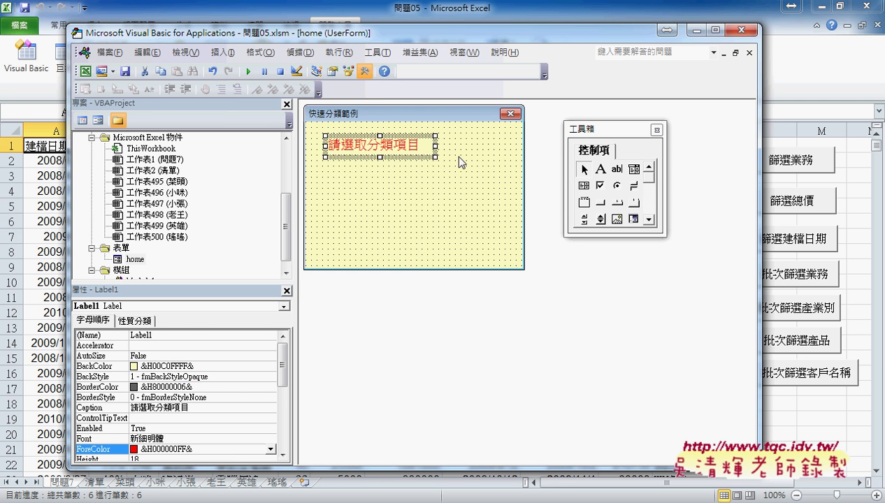
# Draw a ComboBox under the red heading and a CommandButton just below it.
pyautogui.click(636, 172)
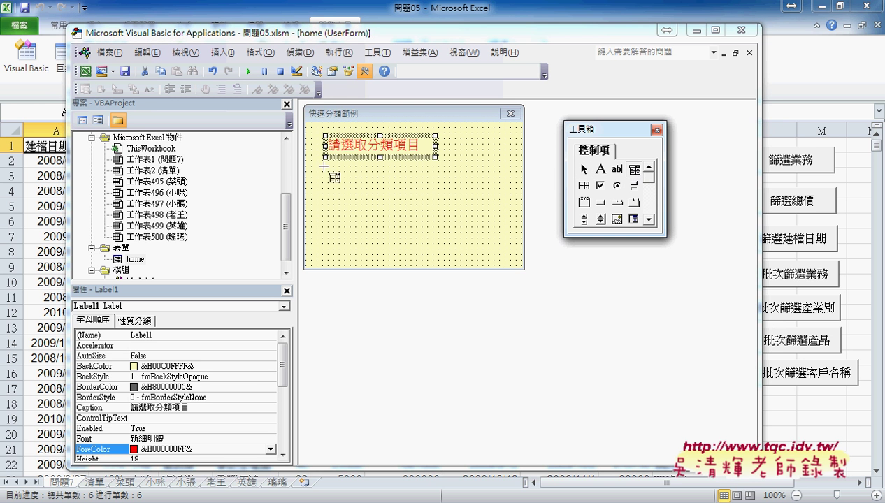
pyautogui.moveTo(323, 166); pyautogui.dragTo(489, 189)
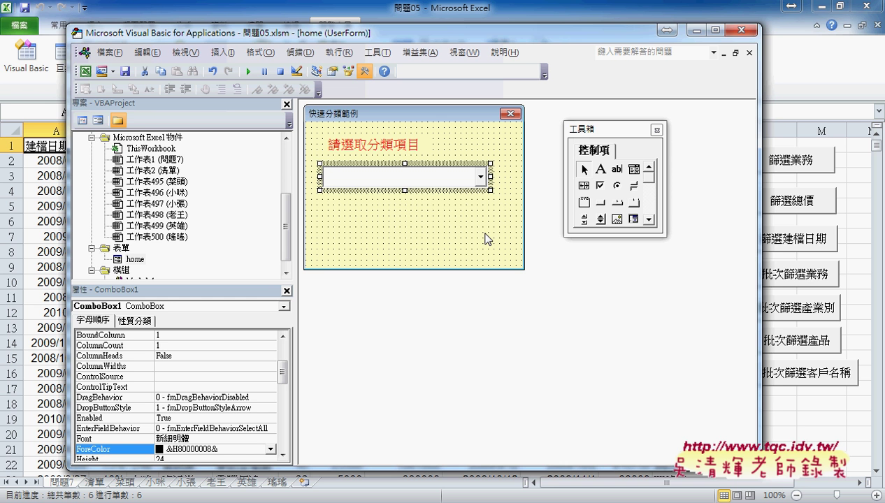
pyautogui.click(602, 216)
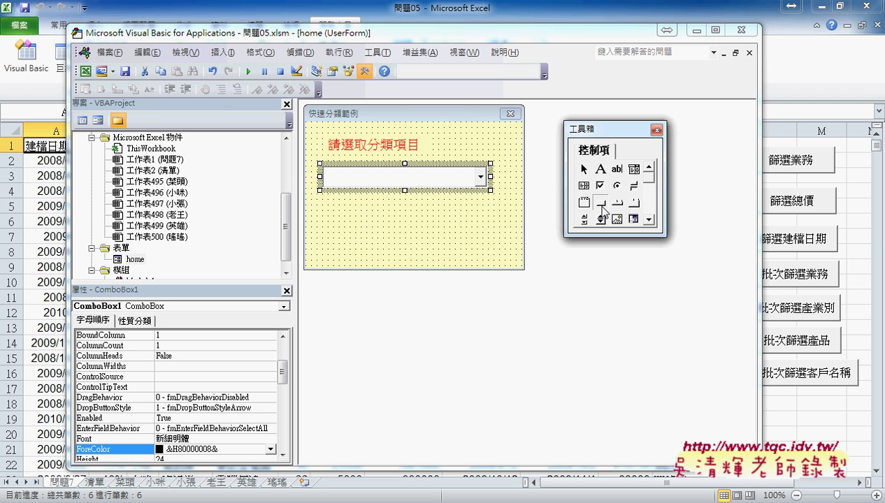
pyautogui.moveTo(411, 206); pyautogui.dragTo(493, 229)
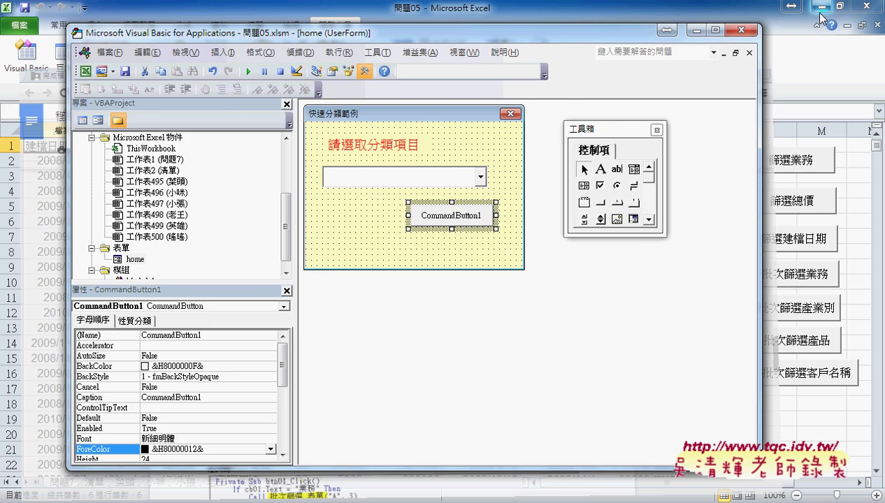
# Set CommandButton1's Caption to 確定 and its font size to 14.
pyautogui.click(109, 399)
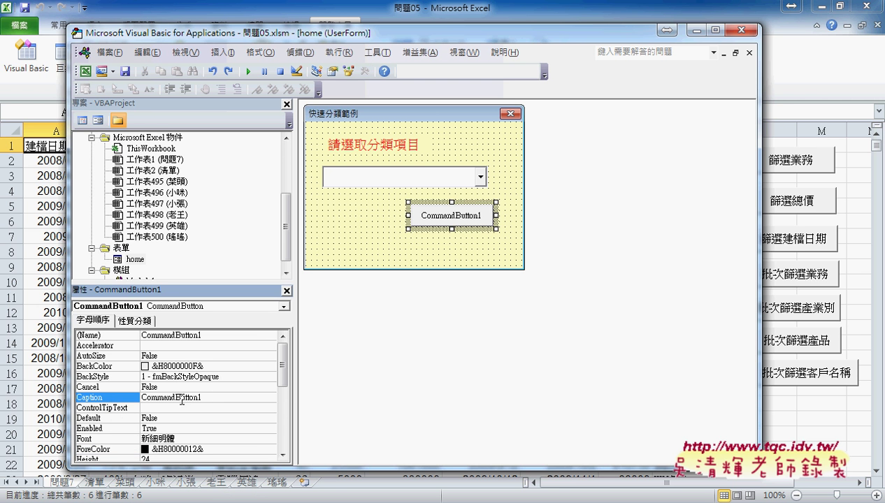
pyautogui.doubleClick(219, 396)
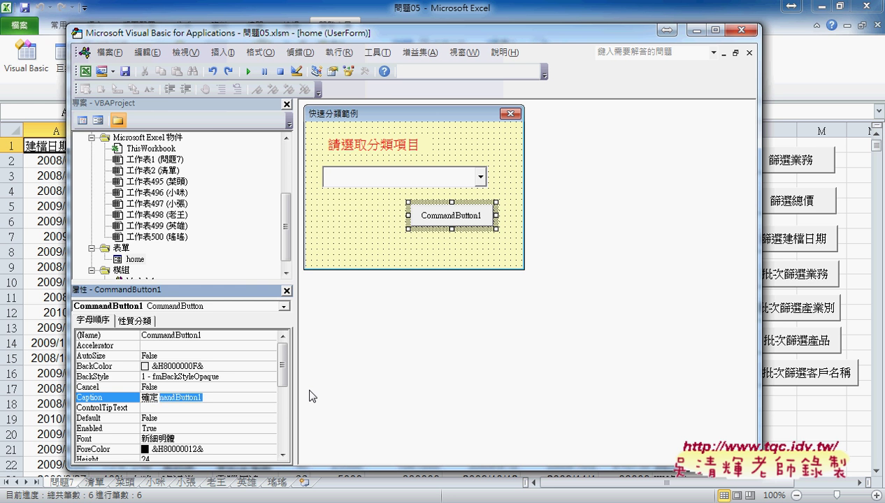
pyautogui.write('確定')
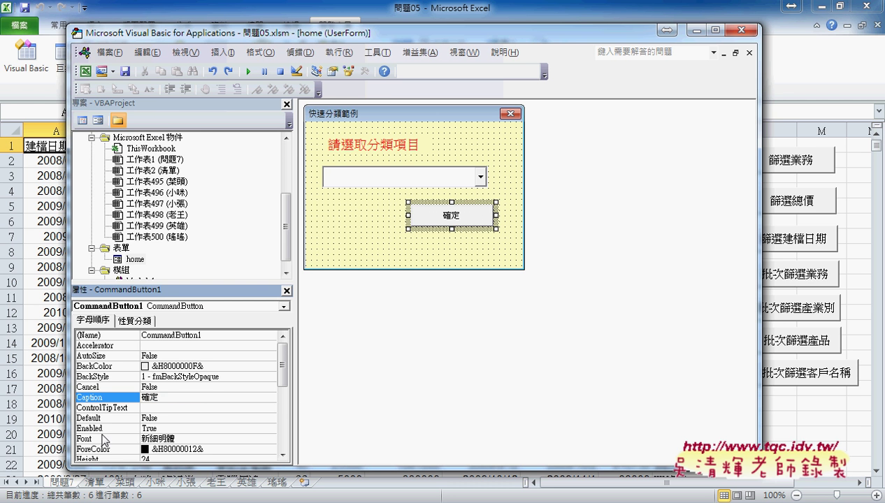
pyautogui.click(101, 438)
pyautogui.click(269, 438)
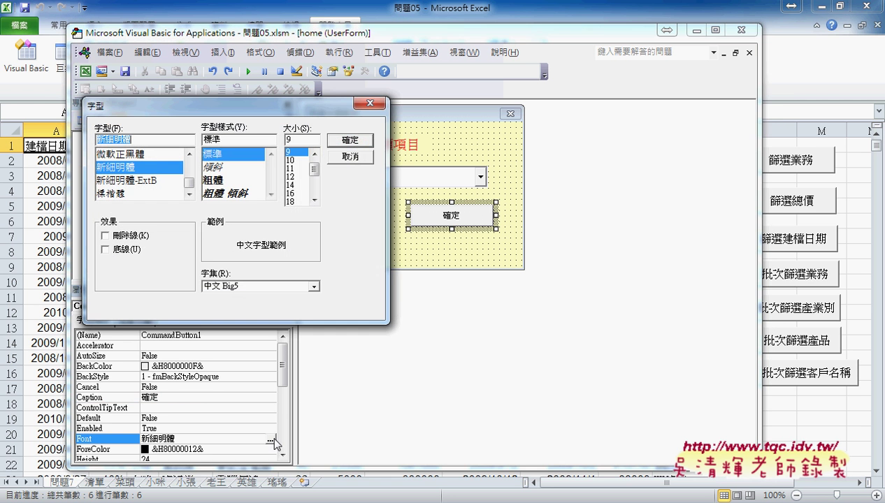
pyautogui.click(297, 184)
pyautogui.click(342, 144)
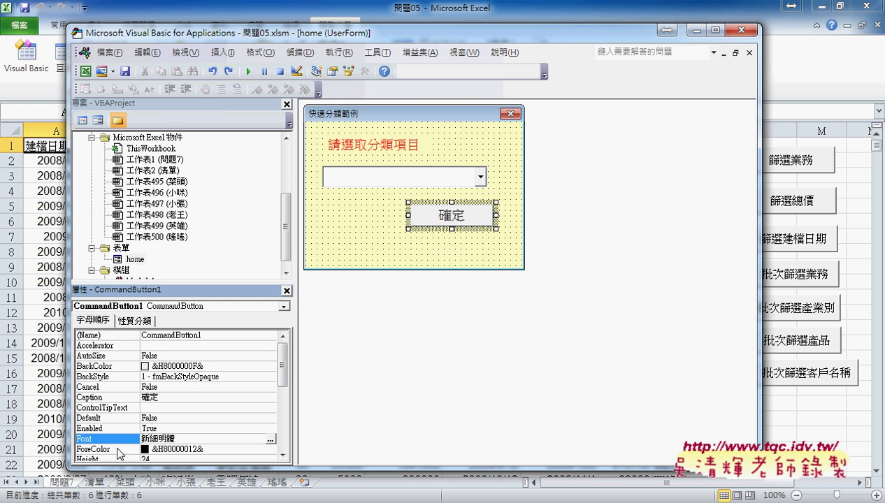
# Glance at the Google Docs code notes, then return to the VBA editor.
pyautogui.moveTo(147, 502)
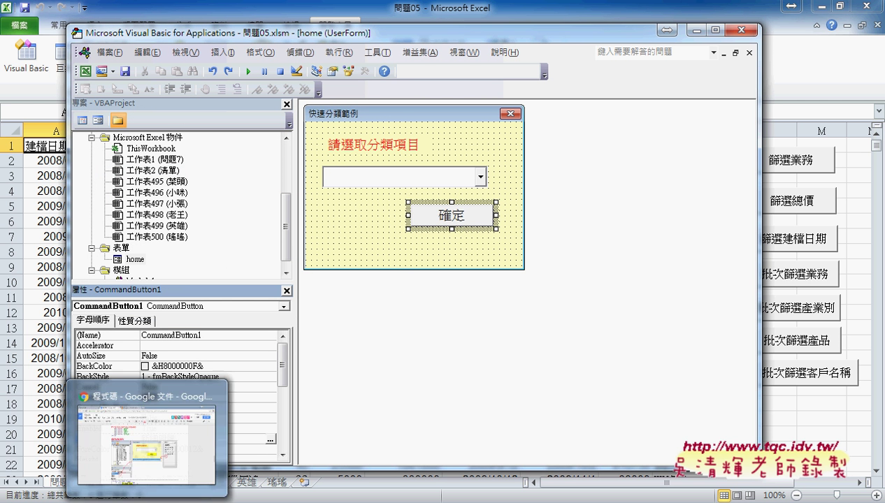
pyautogui.click(148, 441)
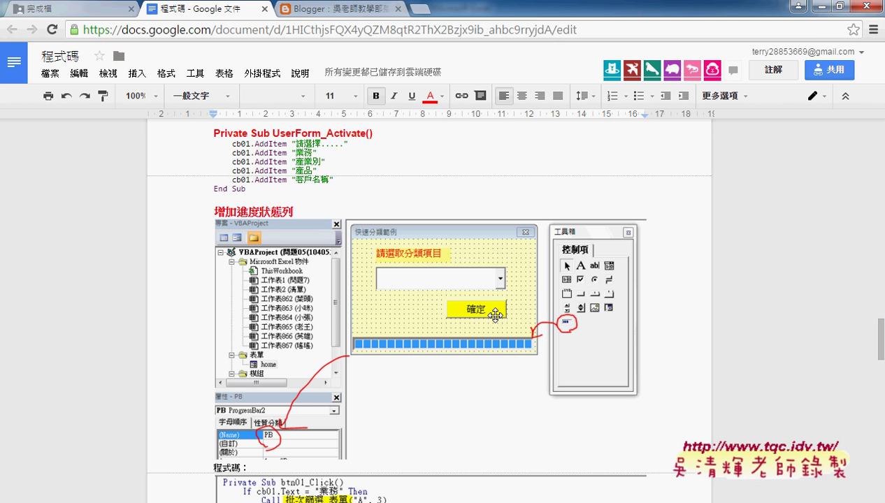
pyautogui.click(815, 8)
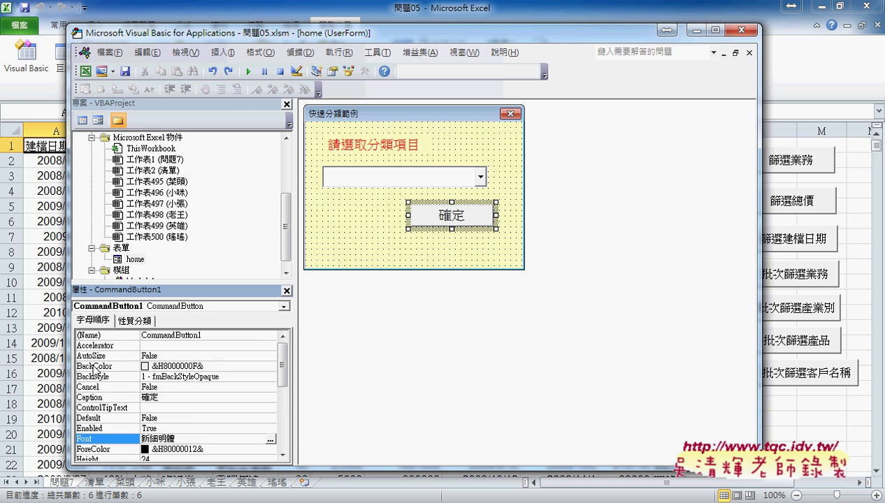
# Set the 確定 button's BackColor to yellow from the Palette.
pyautogui.click(95, 369)
pyautogui.click(270, 366)
pyautogui.click(183, 379)
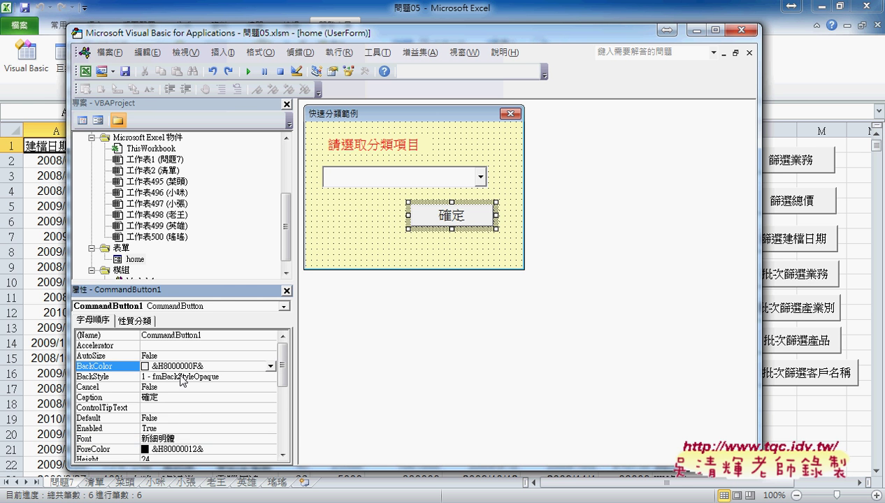
pyautogui.click(272, 366)
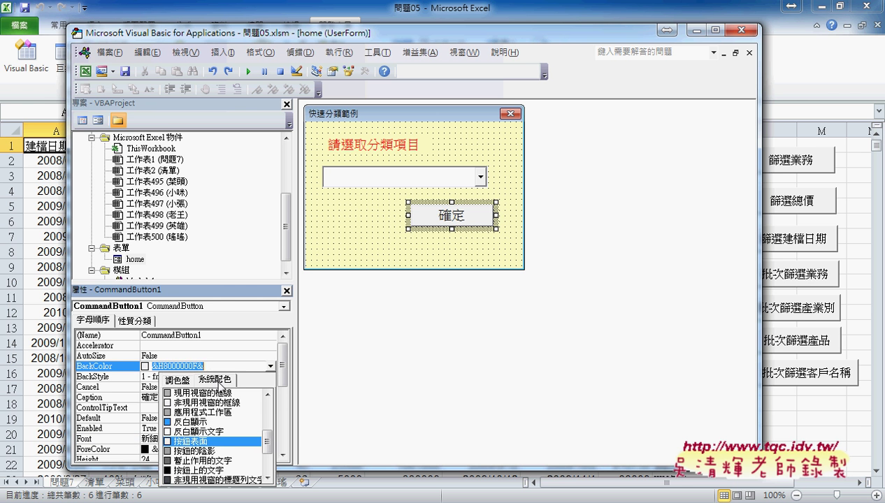
pyautogui.click(177, 380)
pyautogui.click(205, 420)
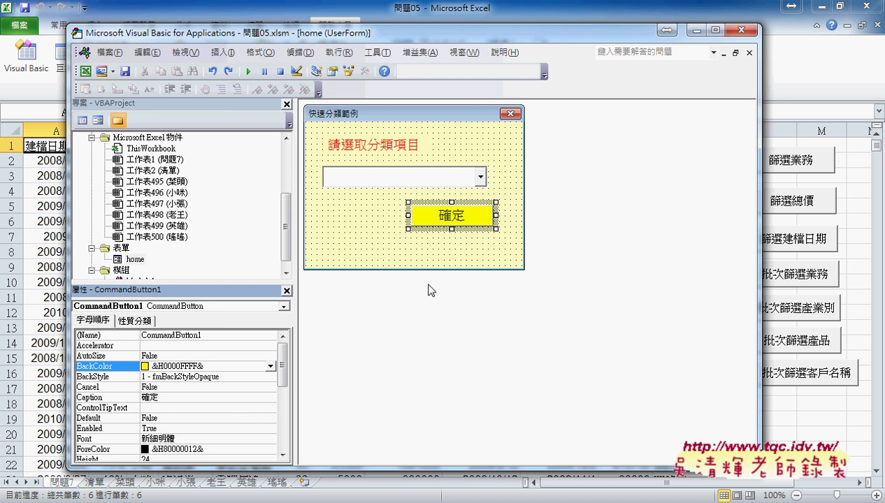
# Shorten the home form by raising its bottom edge, then run it.
pyautogui.click(461, 256)
pyautogui.moveTo(415, 270); pyautogui.dragTo(419, 252)
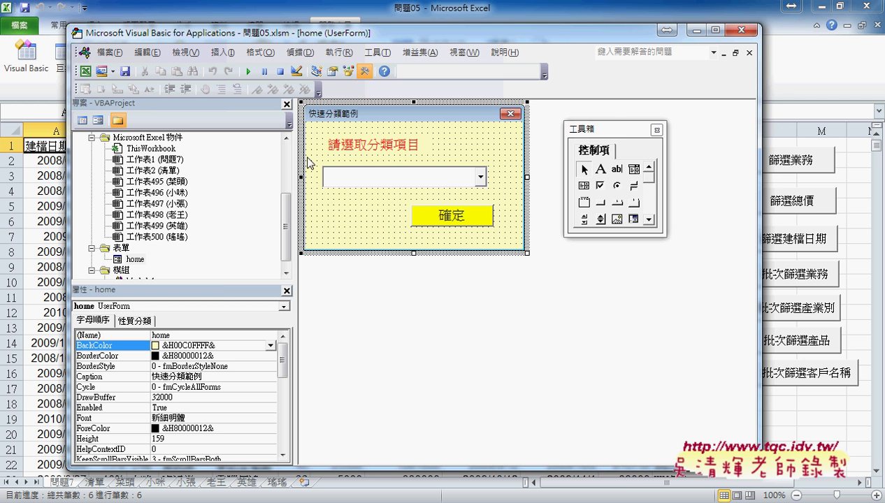
pyautogui.click(249, 71)
# Close the form with its empty list, inspect 清單 headers A1:D1, and return to VBA.
pyautogui.click(510, 252)
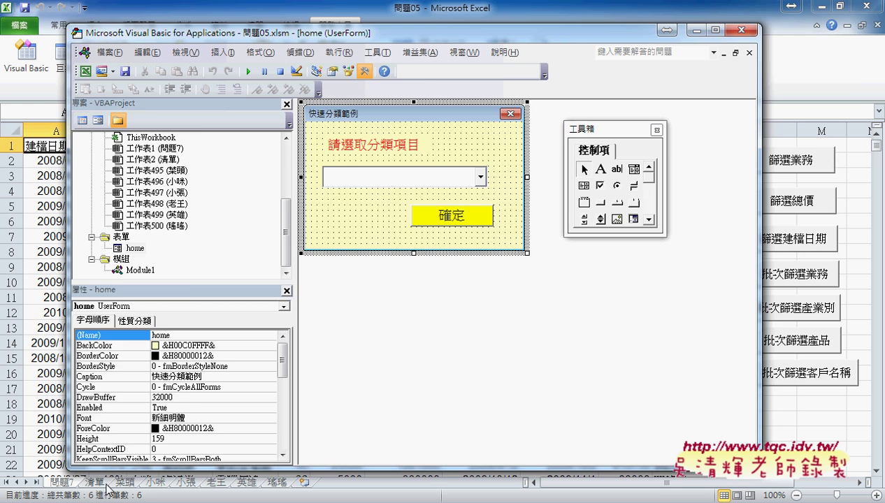
pyautogui.click(102, 484)
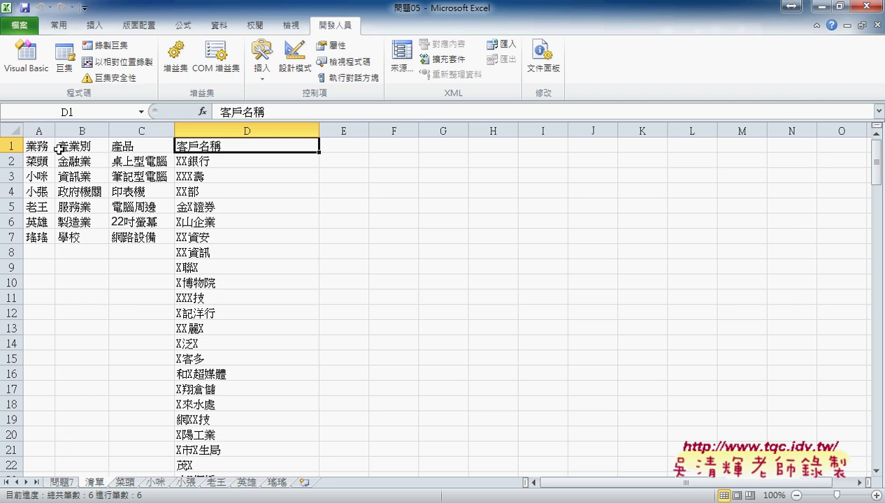
pyautogui.moveTo(31, 144); pyautogui.dragTo(200, 139)
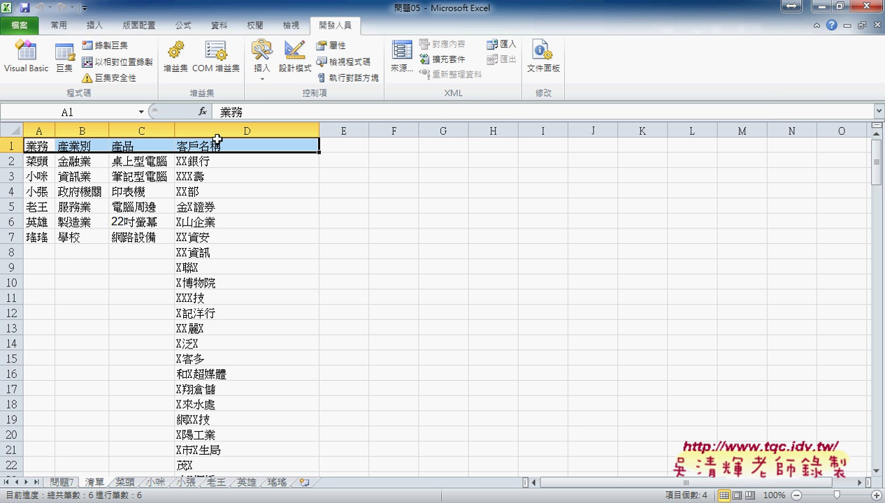
pyautogui.moveTo(240, 502)
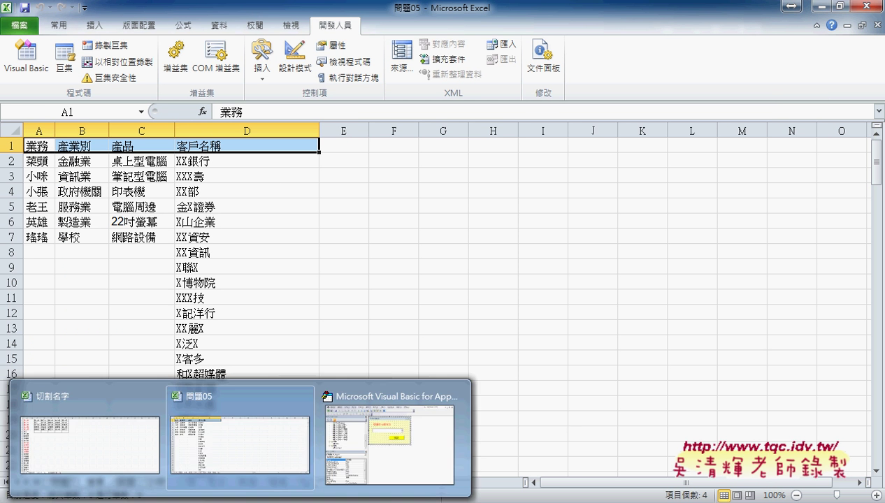
pyautogui.click(328, 478)
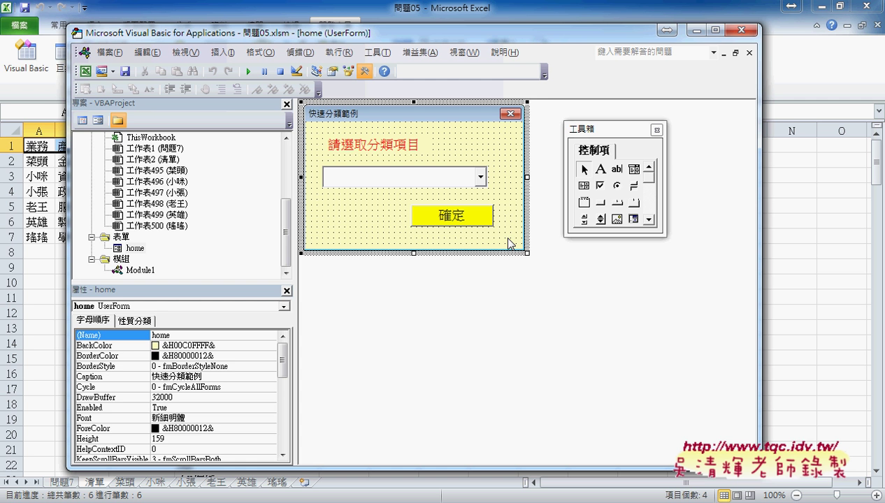
# Add a UserForm_Activate procedure to the home form's code.
pyautogui.doubleClick(362, 226)
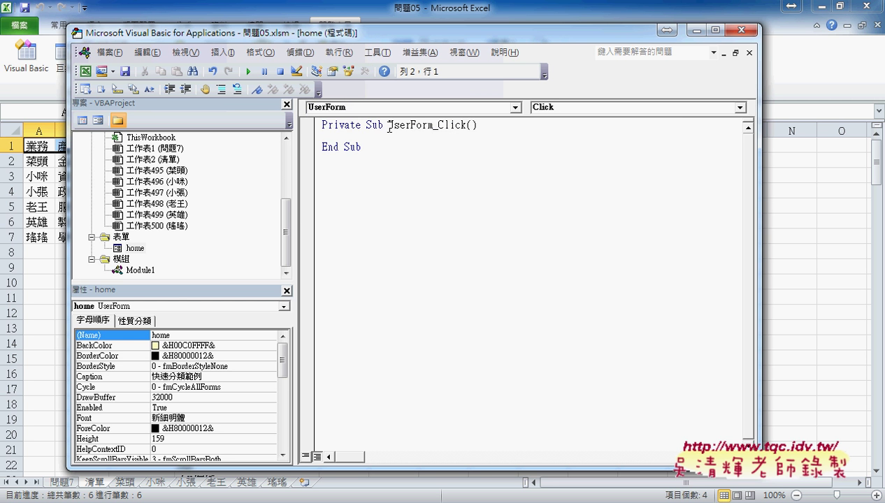
pyautogui.moveTo(389, 125); pyautogui.dragTo(432, 125)
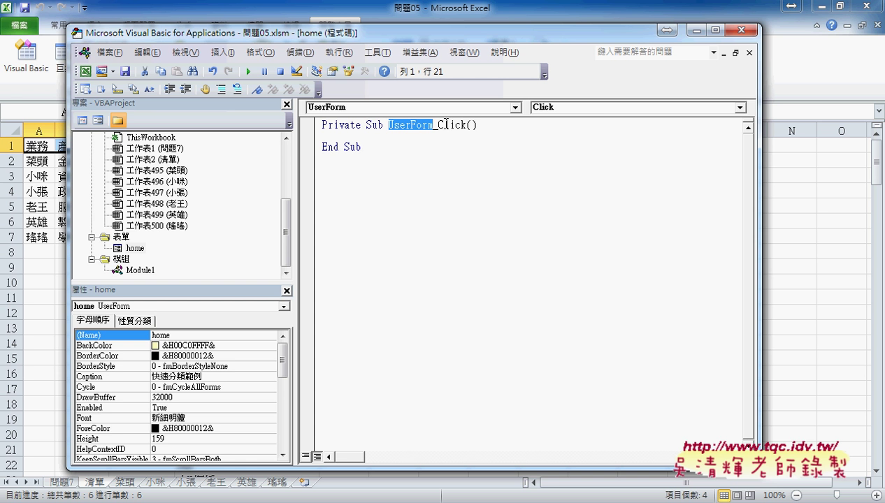
pyautogui.click(603, 107)
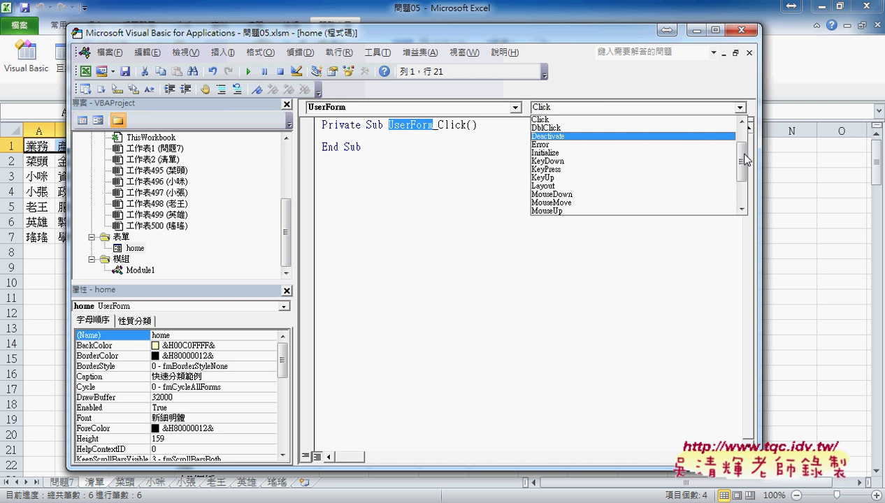
pyautogui.scroll(2, 629, 160)
pyautogui.click(657, 120)
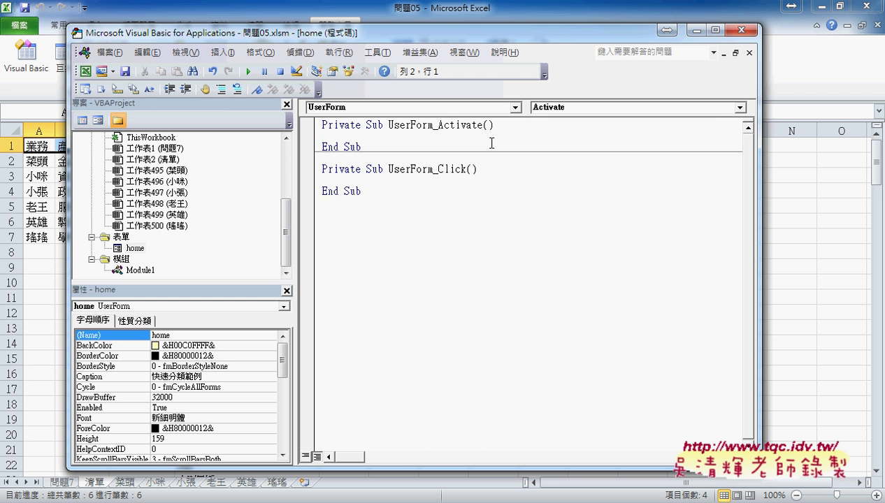
pyautogui.moveTo(438, 124); pyautogui.dragTo(483, 124)
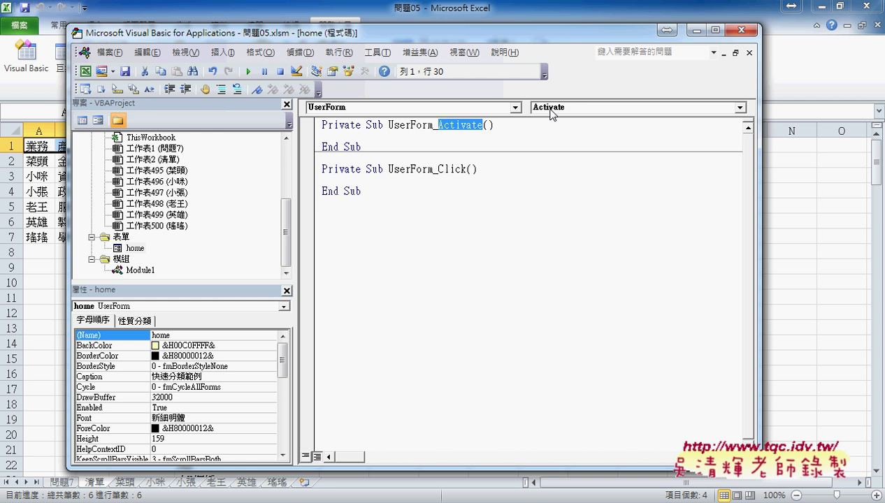
# Delete the empty UserForm_Click procedure and select the combo box in design view.
pyautogui.moveTo(366, 195); pyautogui.dragTo(322, 165)
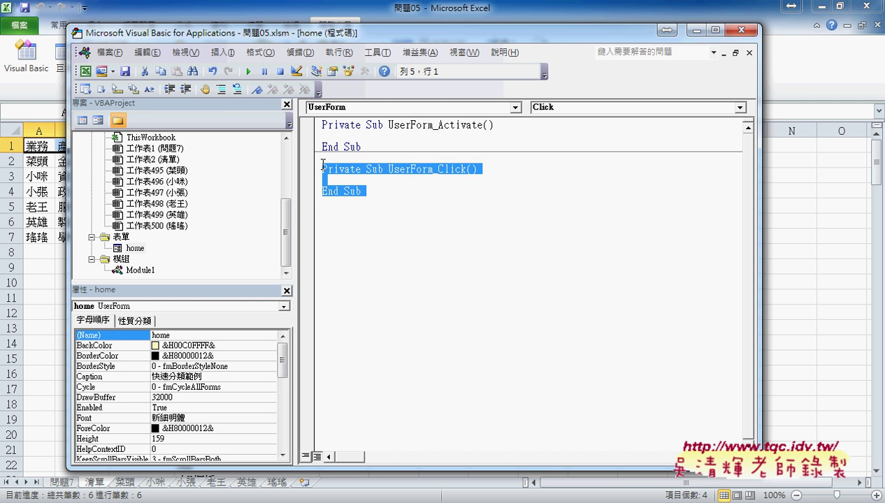
pyautogui.press('Delete')
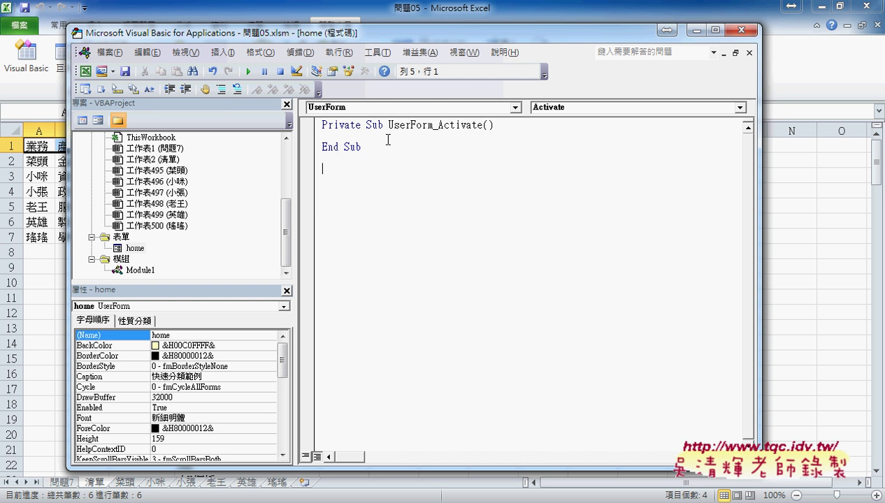
pyautogui.click(386, 136)
pyautogui.doubleClick(136, 250)
pyautogui.click(427, 180)
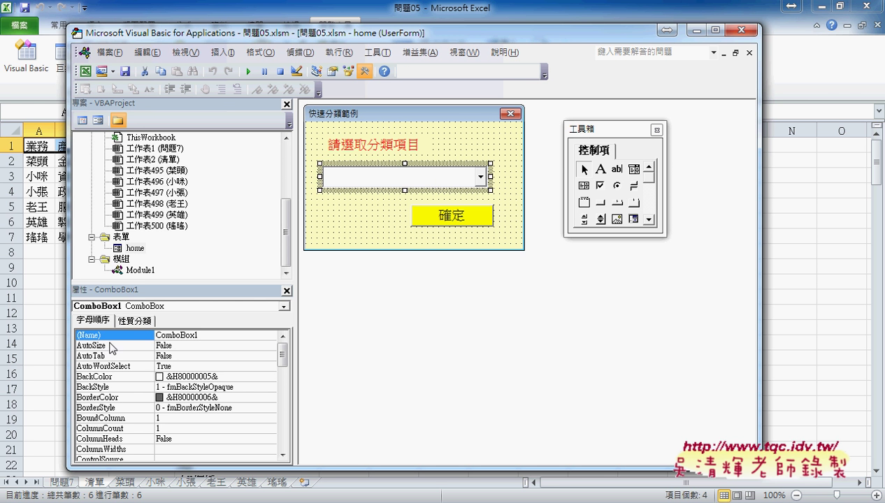
# Change the combo box's (Name) property to CB1.
pyautogui.doubleClick(209, 334)
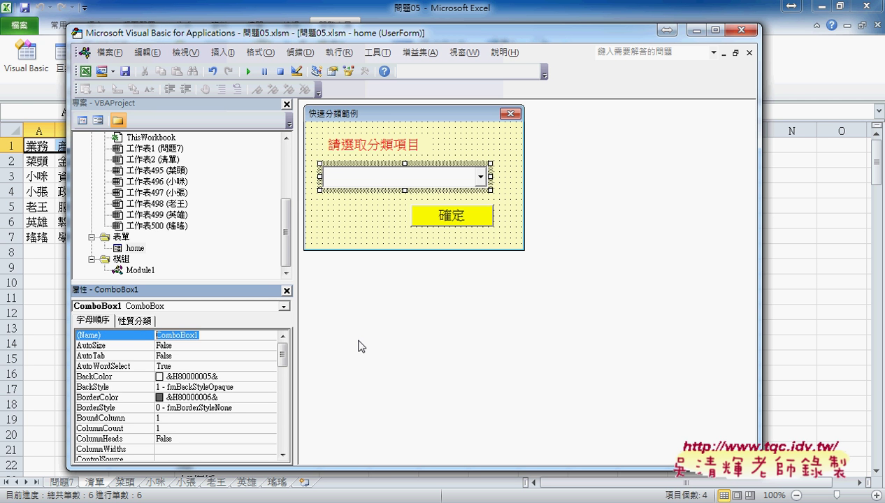
pyautogui.write('CB')
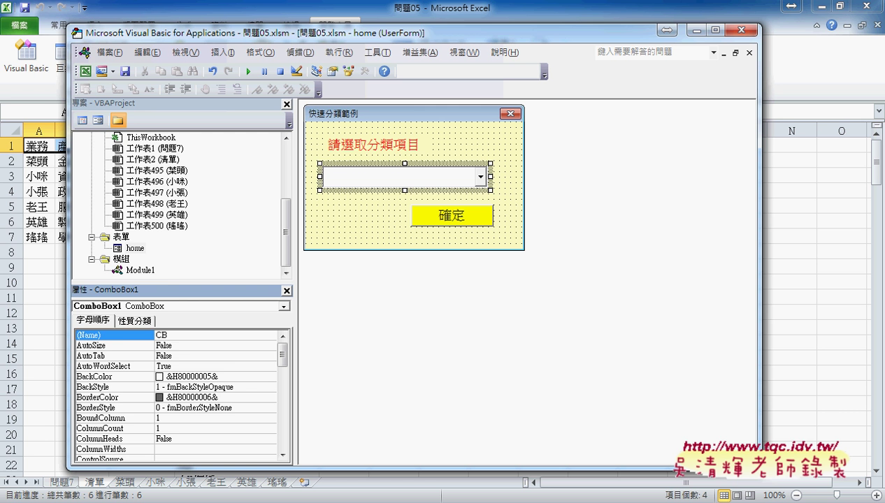
pyautogui.write('1')
pyautogui.press('Return')
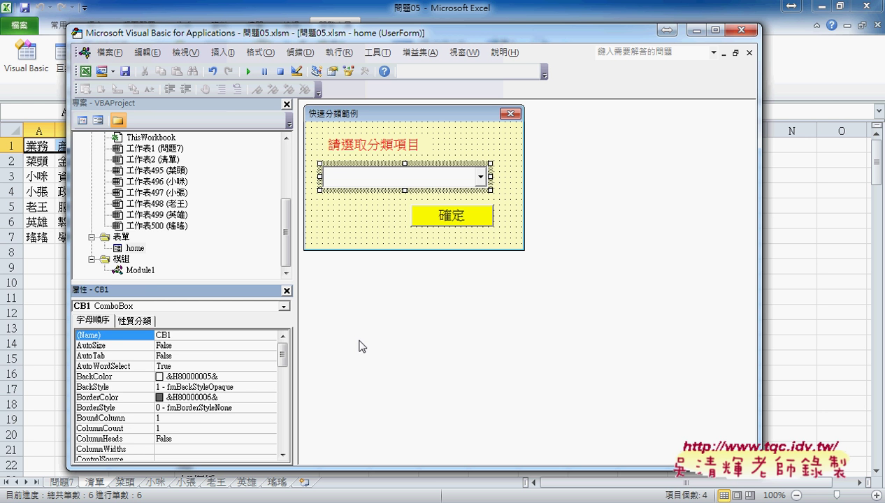
# Write CB1.AddItem "業務" inside the UserForm_Activate procedure.
pyautogui.doubleClick(384, 241)
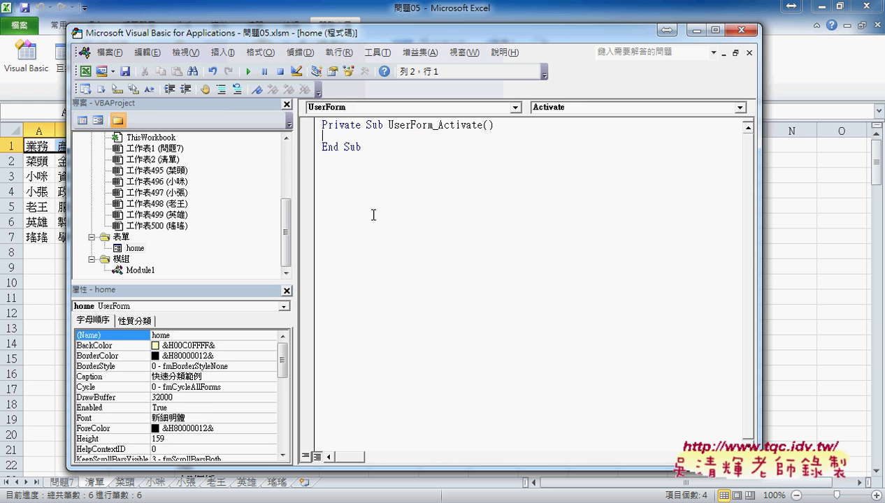
pyautogui.press('Tab')
pyautogui.write('CB')
pyautogui.write('1')
pyautogui.write('.')
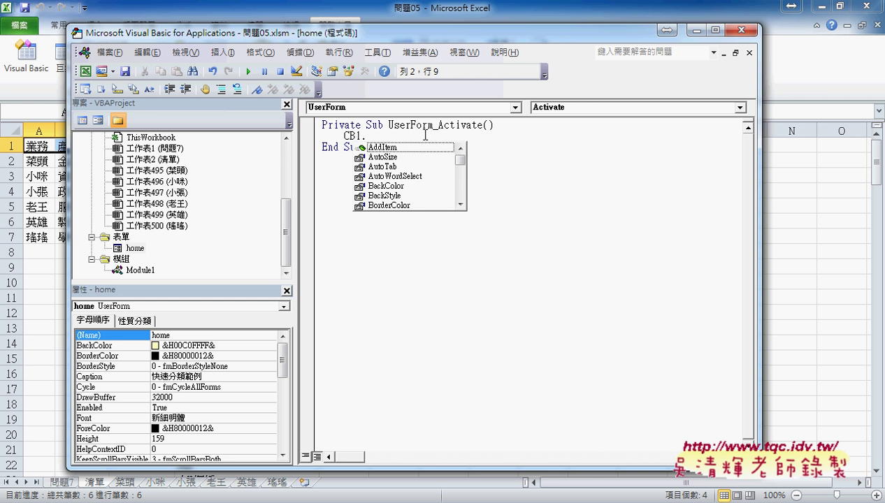
pyautogui.press('Down')
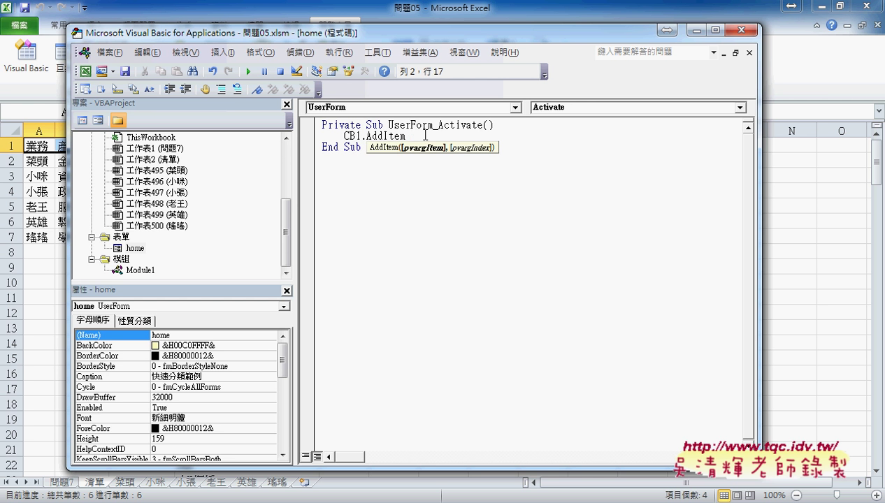
pyautogui.write('""')
pyautogui.click(412, 136)
pyautogui.write('業務')
pyautogui.press('Return')
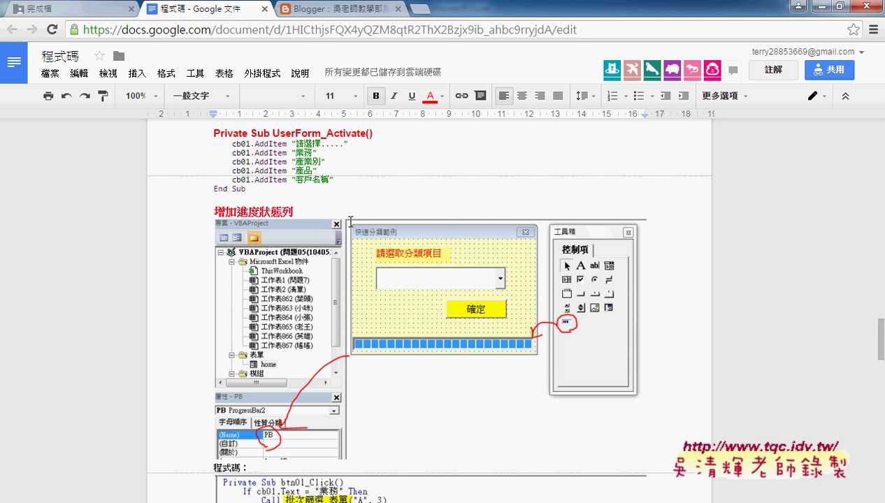
# Copy the prepared UserForm_Activate block from the Google Docs notes and go back to VBA.
pyautogui.click(297, 133)
pyautogui.moveTo(272, 202); pyautogui.dragTo(199, 134)
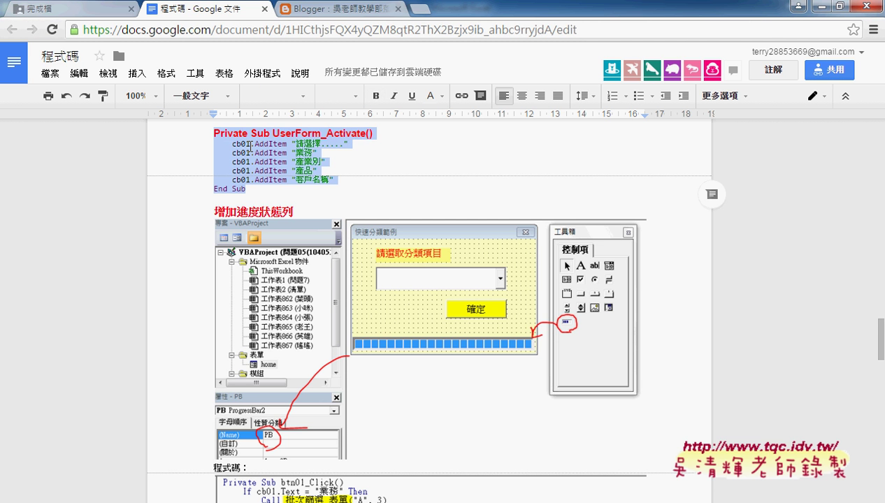
pyautogui.click(801, 5)
# Paste the prepared Activate procedure and change all five cb01 references to CB1.
pyautogui.moveTo(362, 148); pyautogui.dragTo(315, 125)
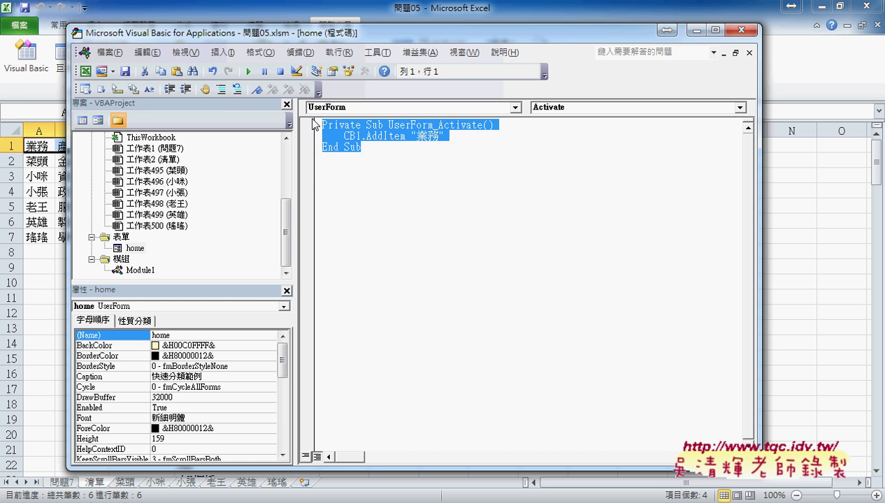
pyautogui.write('Private Sub UserForm_Activate()     cb01.AddItem "請選擇....."     cb01.AddItem "業務"     cb01.AddItem "產業別"     cb01.AddItem "產品"     cb01.AddItem "客戶名稱" End Sub')
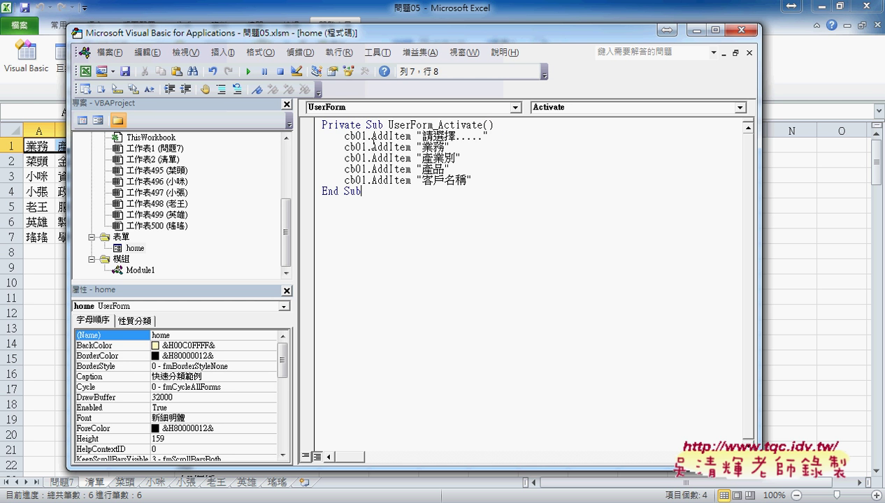
pyautogui.moveTo(353, 135); pyautogui.dragTo(358, 135)
pyautogui.press('Delete')
pyautogui.press('Down')
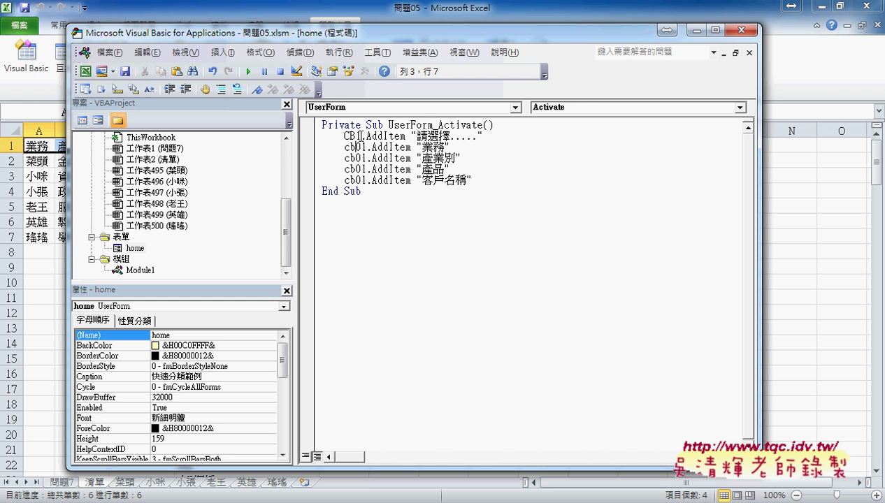
pyautogui.press('Delete')
pyautogui.press('Down')
pyautogui.press('Delete')
pyautogui.press('Down')
pyautogui.press('Delete')
pyautogui.press('Down')
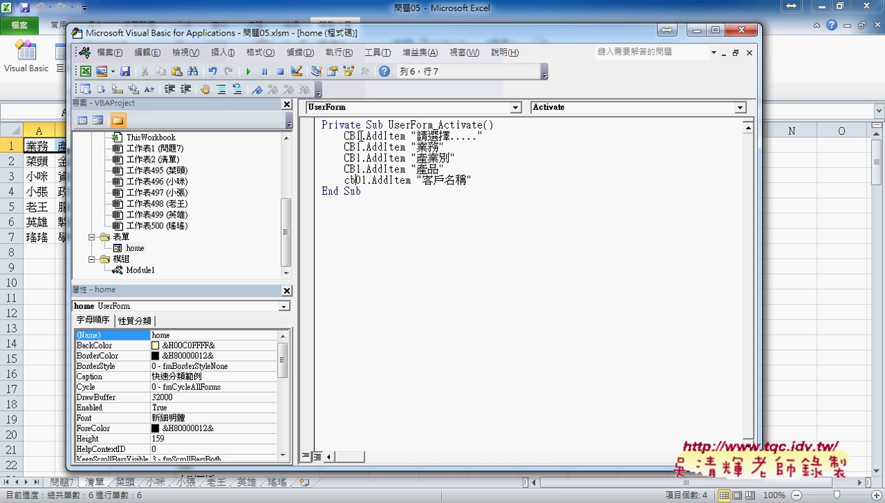
pyautogui.press('Delete')
pyautogui.press('Down')
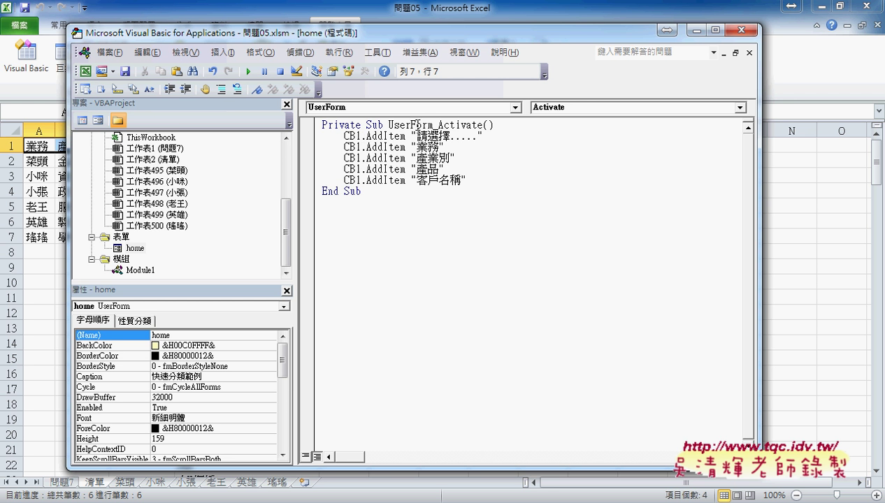
# Review the Activate procedure's five CB1.AddItem lines and run the form.
pyautogui.click(412, 125)
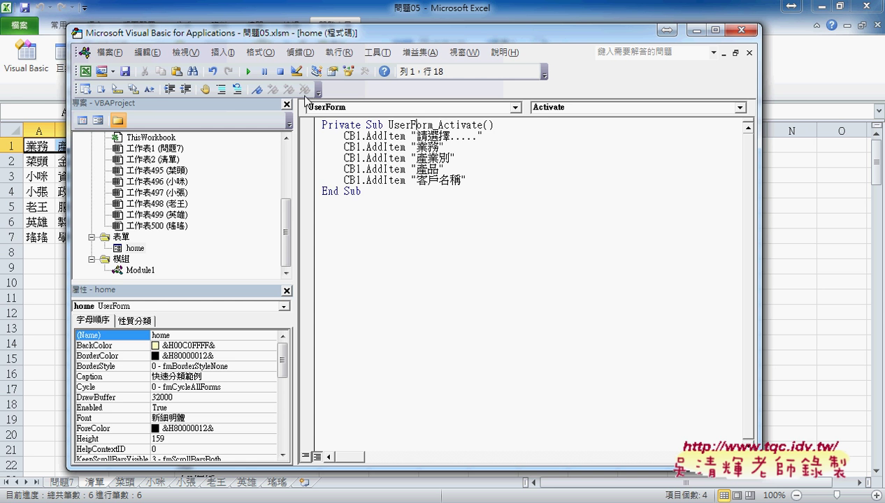
pyautogui.click(439, 125)
pyautogui.moveTo(439, 124); pyautogui.dragTo(480, 125)
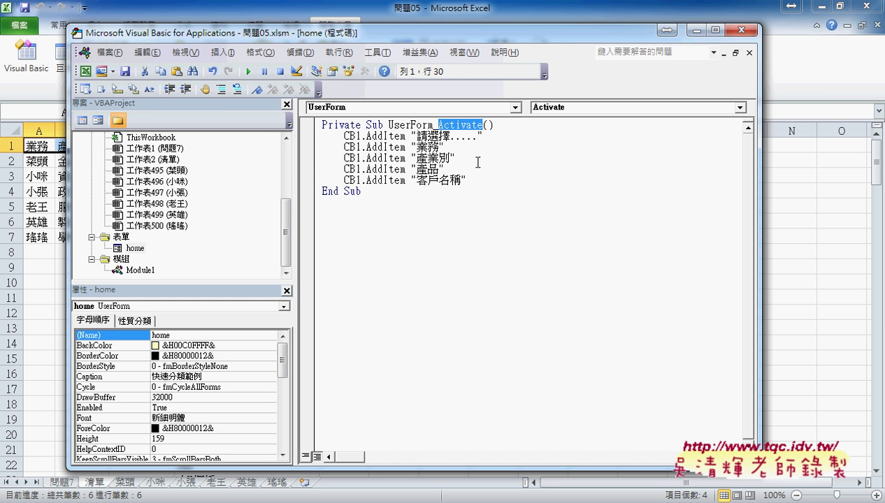
pyautogui.moveTo(475, 178); pyautogui.dragTo(314, 138)
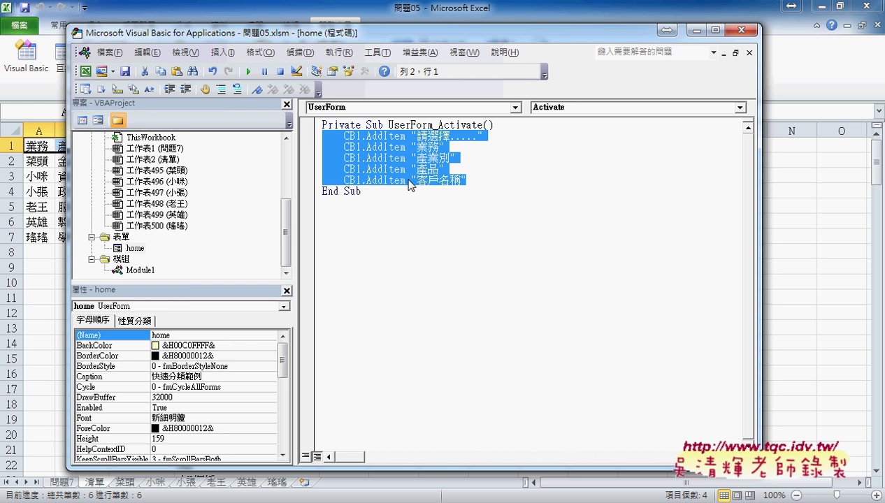
pyautogui.click(248, 71)
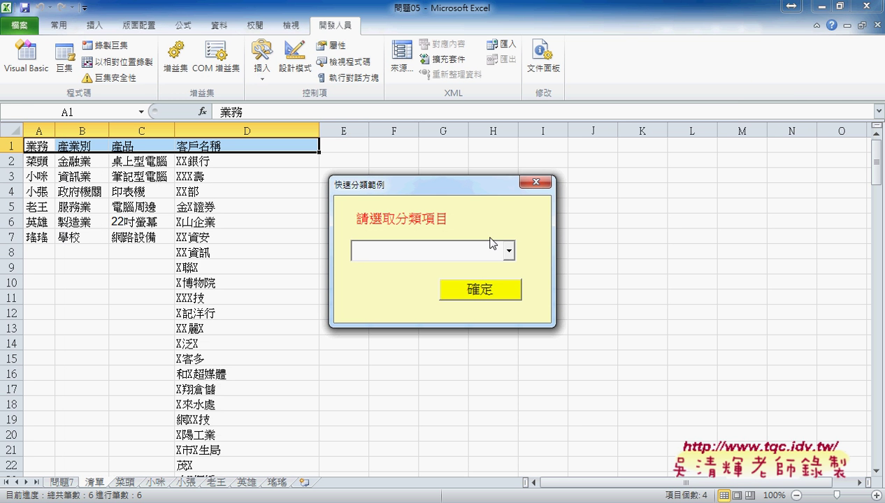
# Drop down the form's combo box to list 請選擇..., 業務, 產業別, 產品 and 客戶名稱.
pyautogui.click(508, 252)
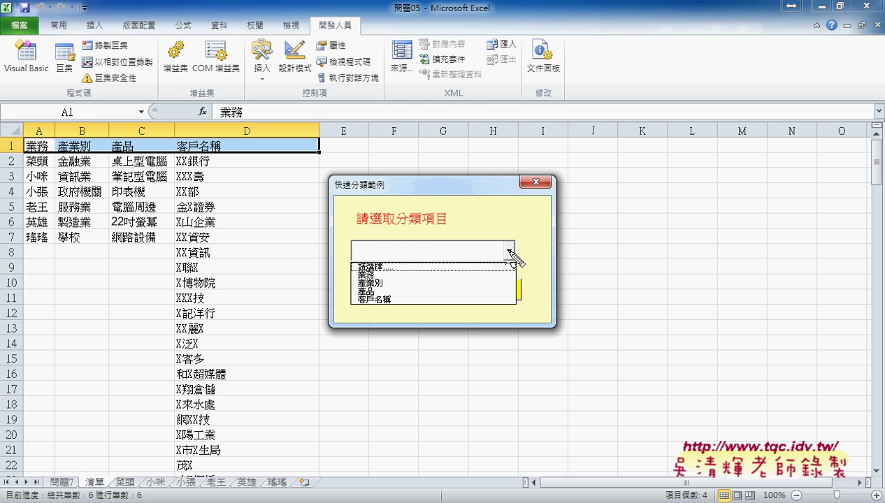
pyautogui.moveTo(371, 165); pyautogui.dragTo(339, 326)
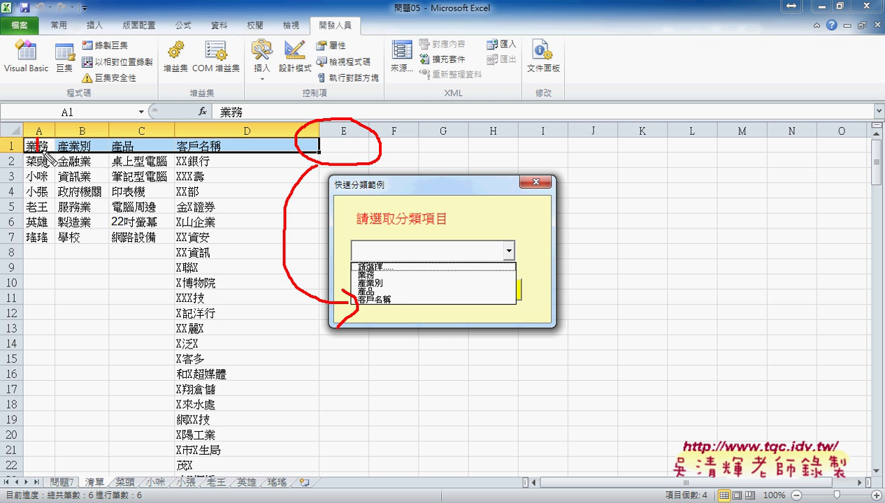
# Stop the running home form with its X button, back to its VBA design view.
pyautogui.moveTo(38, 148); pyautogui.dragTo(201, 147)
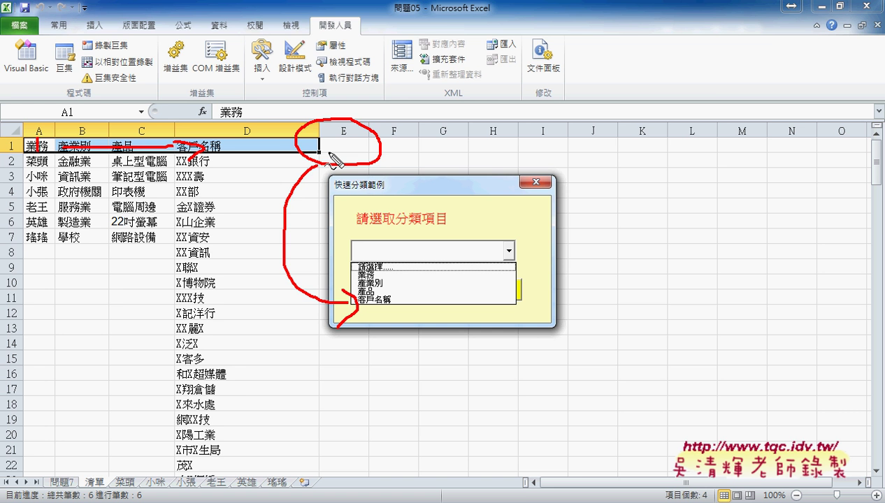
pyautogui.press('Escape')
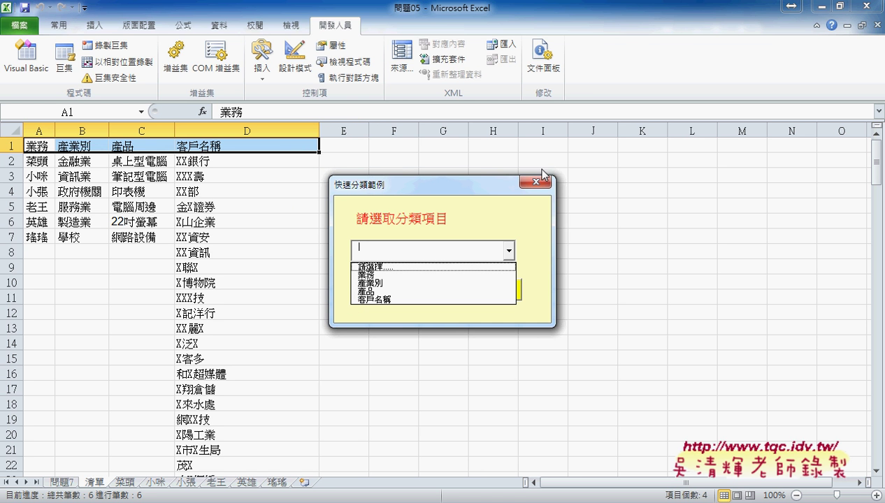
pyautogui.click(535, 183)
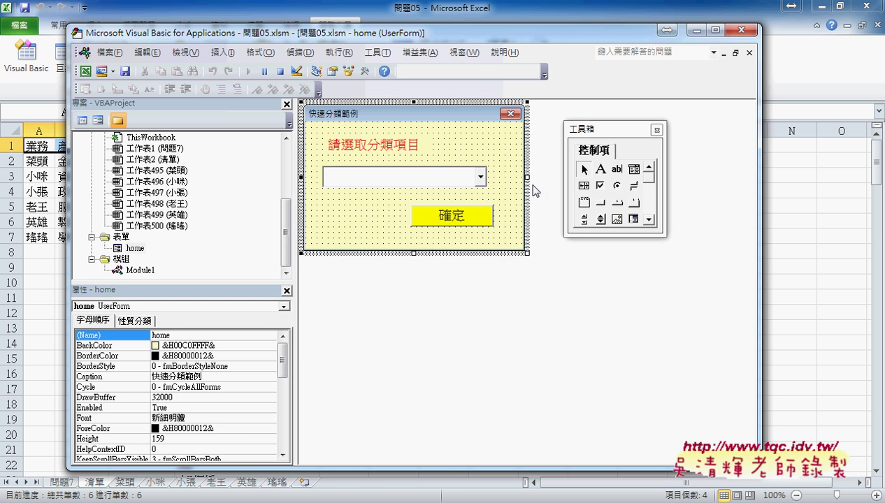
# Stretch the home form's bottom edge so its Height goes from 159 to 172.5.
pyautogui.click(131, 248)
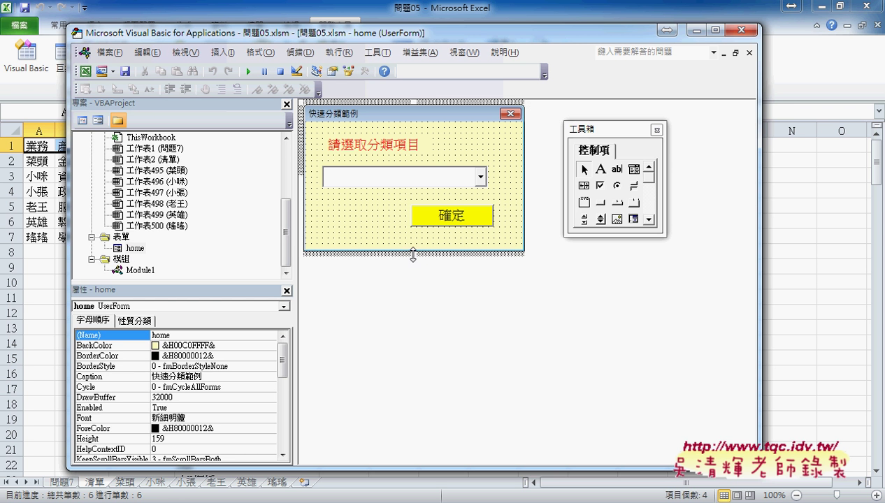
pyautogui.moveTo(414, 253); pyautogui.dragTo(414, 266)
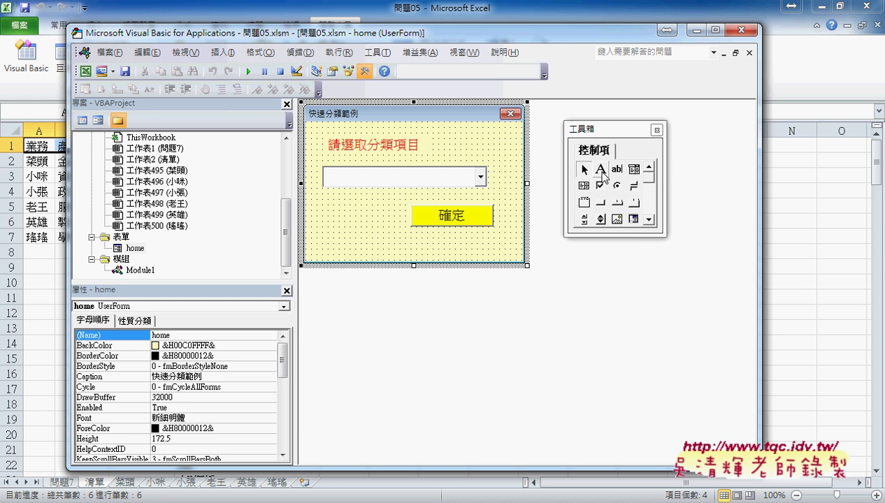